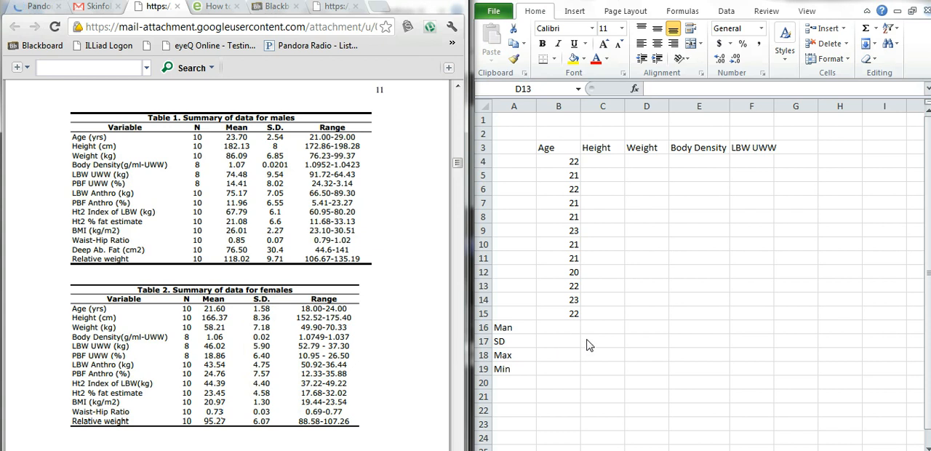
Correct the misspelled label in cell A16 to read Mean
{"action": "double_click", "coordinate": [506, 329]}
{"action": "double_click", "coordinate": [504, 328]}
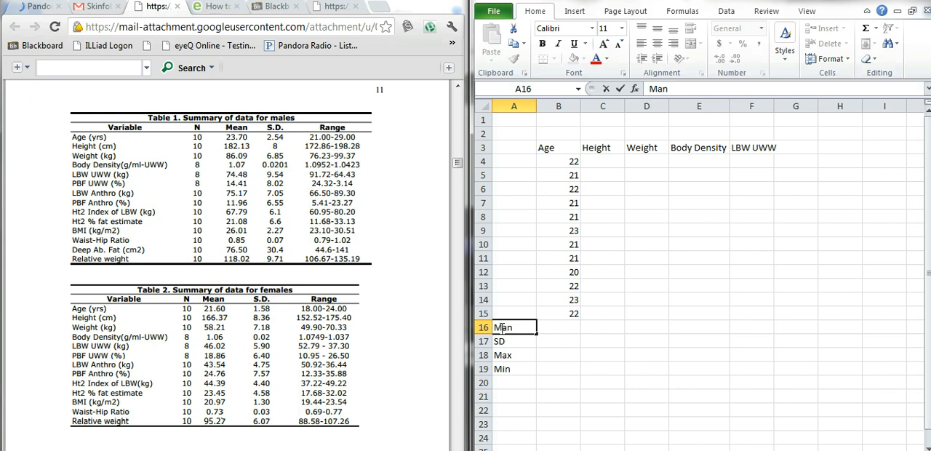
{"action": "type", "text": "e"}
{"action": "key", "text": "Return"}
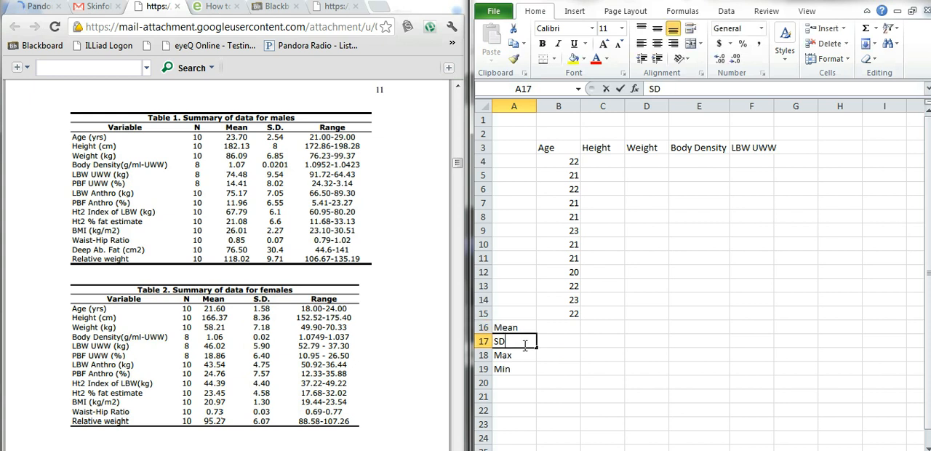
{"action": "double_click", "coordinate": [524, 357]}
{"action": "key", "text": "Return"}
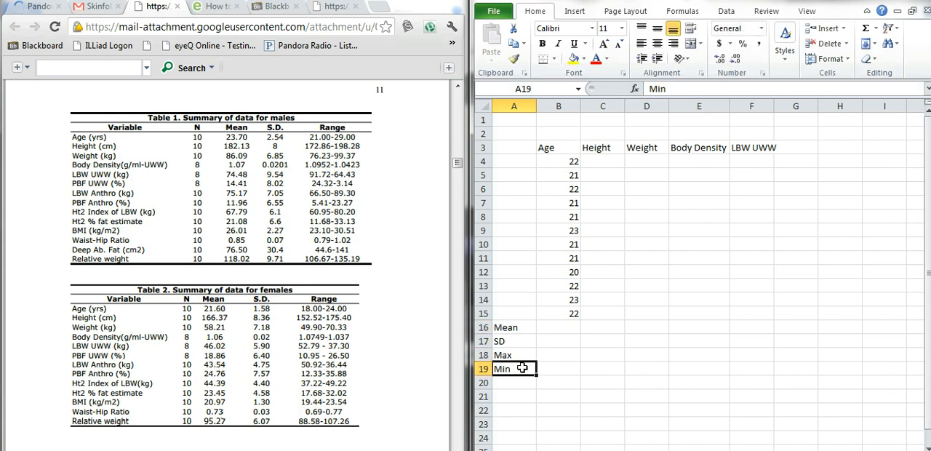
{"action": "left_click", "coordinate": [523, 354]}
{"action": "left_click", "coordinate": [520, 371]}
{"action": "left_click", "coordinate": [522, 354]}
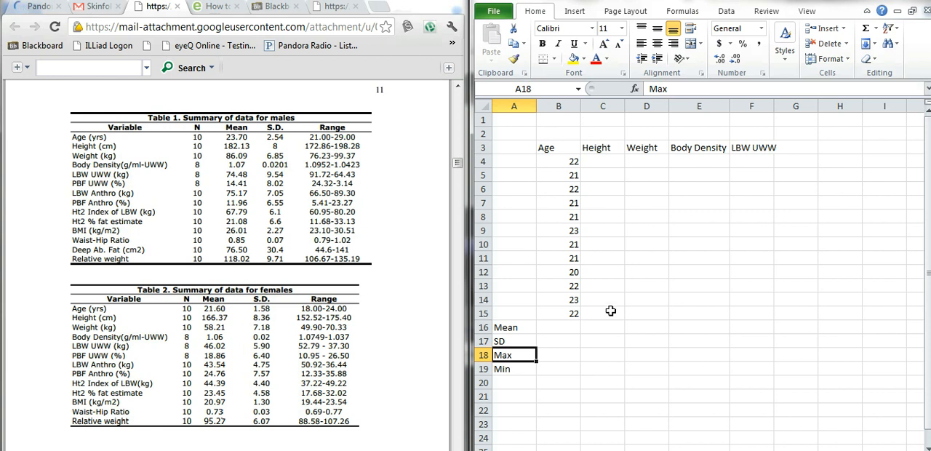
{"action": "left_click", "coordinate": [566, 162]}
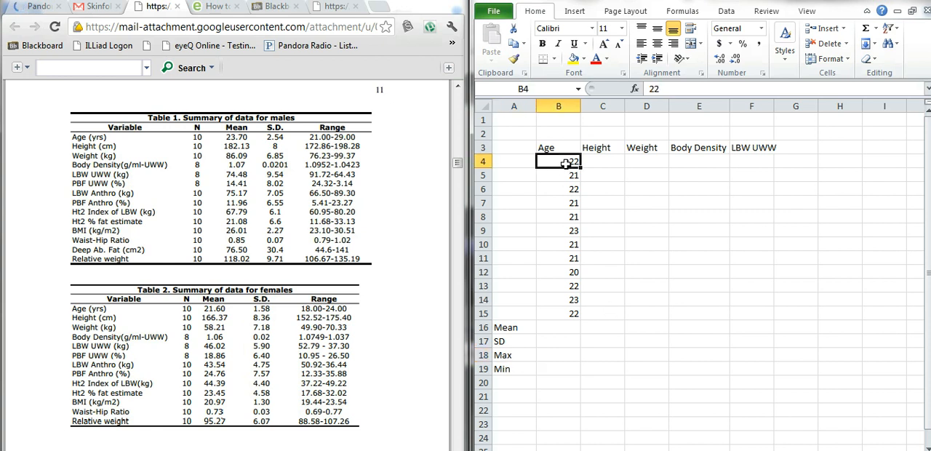
{"action": "key", "text": "Down"}
{"action": "key", "text": "Down"}
{"action": "key", "text": "Down"}
{"action": "key", "text": "Down"}
{"action": "key", "text": "Down"}
{"action": "key", "text": "Down"}
{"action": "key", "text": "Down"}
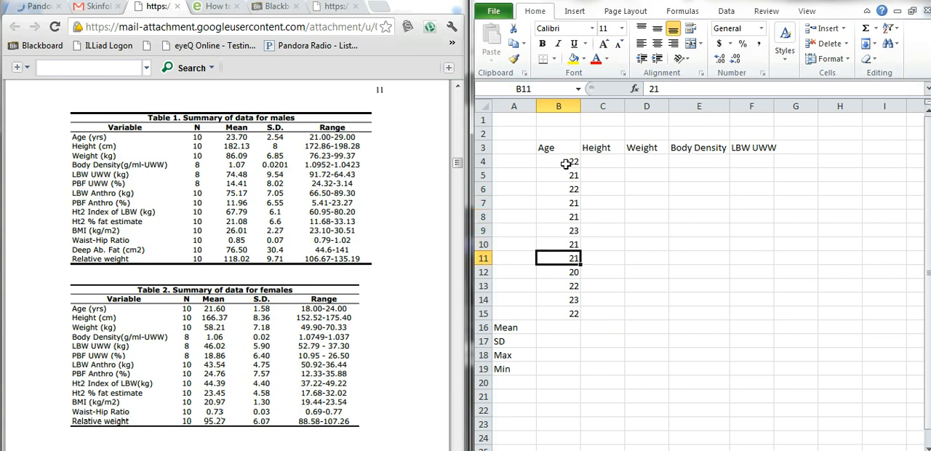
{"action": "key", "text": "Up"}
{"action": "key", "text": "Up"}
{"action": "key", "text": "Up"}
{"action": "key", "text": "Up"}
{"action": "key", "text": "Up"}
{"action": "key", "text": "Up"}
{"action": "key", "text": "Up"}
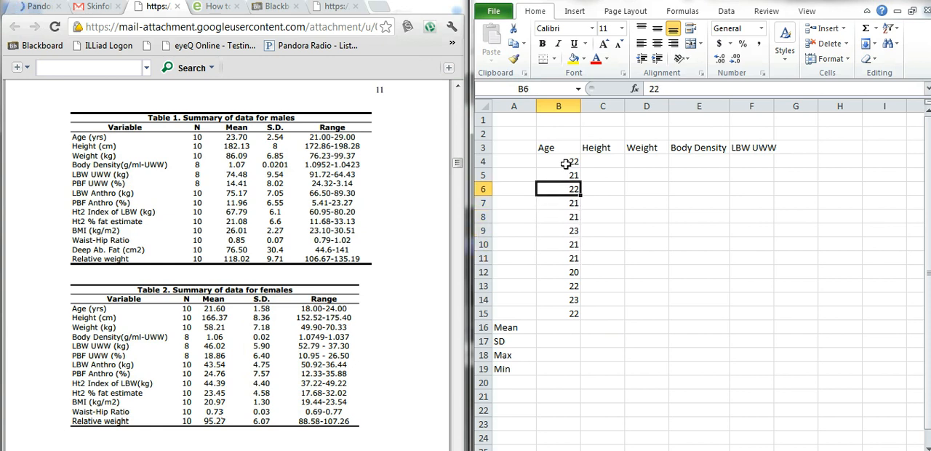
{"action": "key", "text": "Down"}
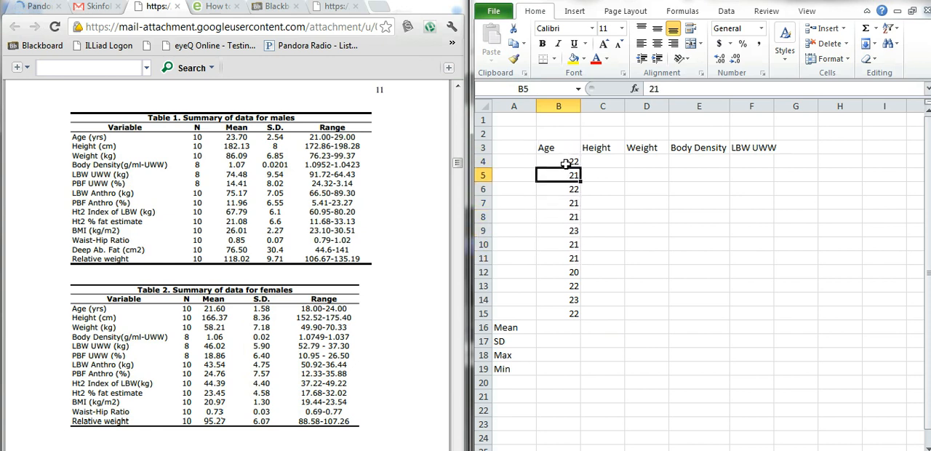
{"action": "key", "text": "Down"}
{"action": "key", "text": "Down"}
{"action": "key", "text": "Down"}
{"action": "key", "text": "Down"}
{"action": "key", "text": "Down"}
{"action": "key", "text": "Down"}
{"action": "key", "text": "Down"}
{"action": "key", "text": "Down"}
{"action": "key", "text": "Down"}
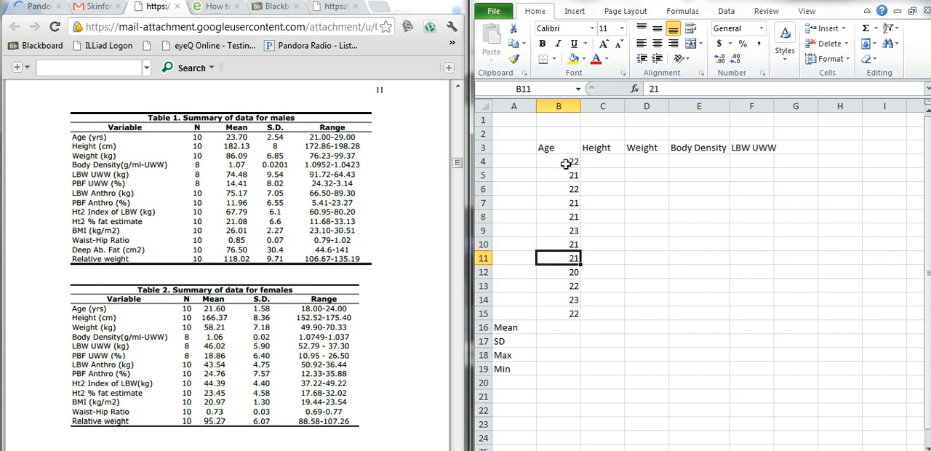
{"action": "key", "text": "Down"}
{"action": "key", "text": "Right"}
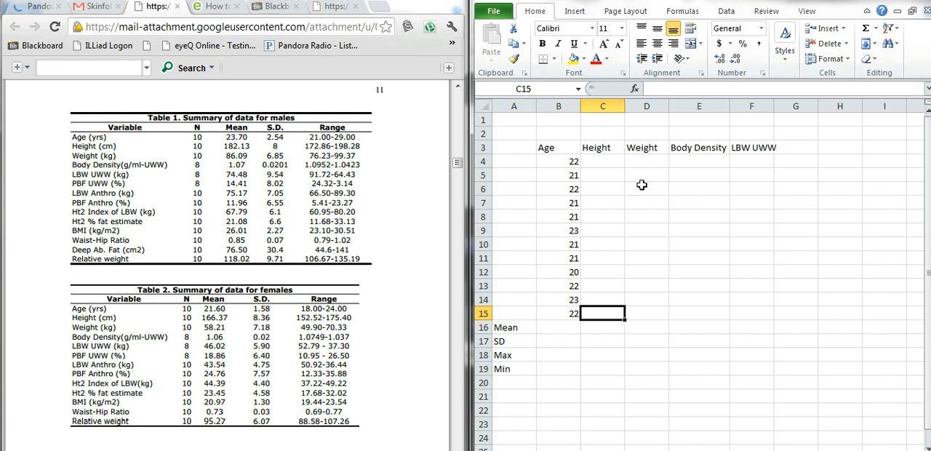
{"action": "left_click", "coordinate": [595, 178]}
{"action": "left_click", "coordinate": [615, 161]}
{"action": "key", "text": "Right"}
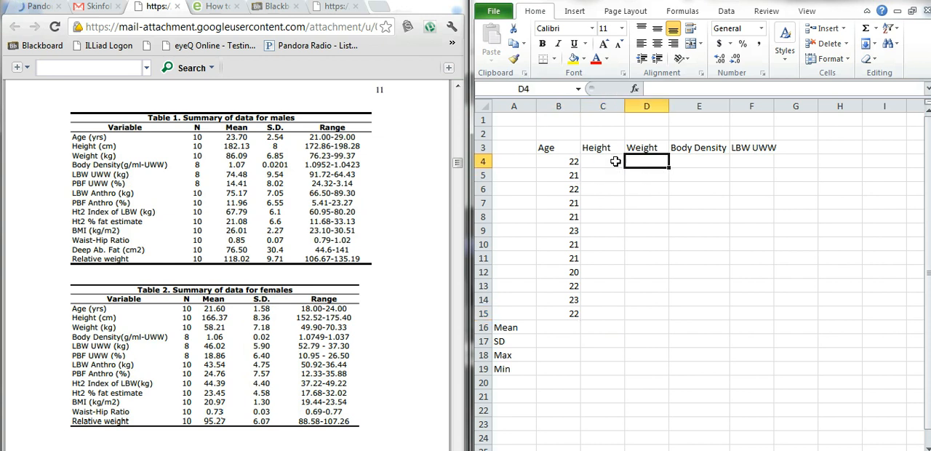
{"action": "key", "text": "Right"}
{"action": "key", "text": "Right"}
{"action": "left_click", "coordinate": [615, 161]}
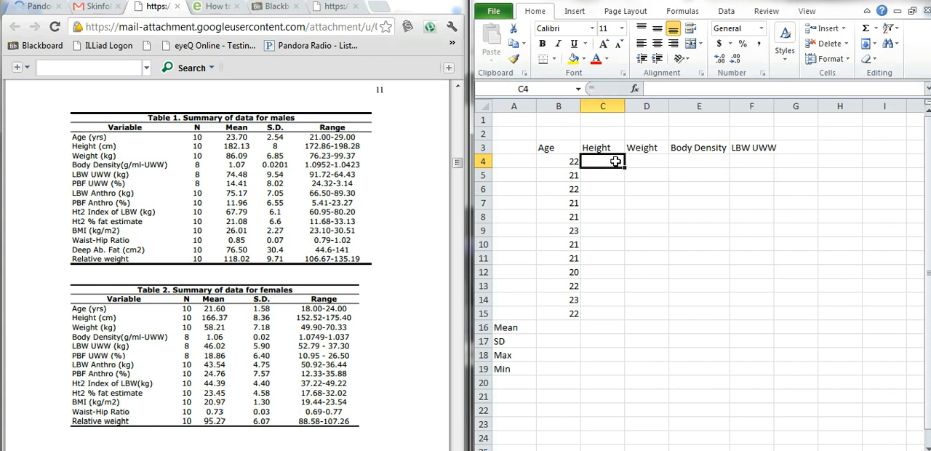
{"action": "key", "text": "Down"}
{"action": "key", "text": "Down"}
{"action": "key", "text": "Down"}
{"action": "key", "text": "Down"}
{"action": "key", "text": "Down"}
{"action": "key", "text": "Down"}
{"action": "key", "text": "Down"}
{"action": "key", "text": "Down"}
{"action": "key", "text": "Down"}
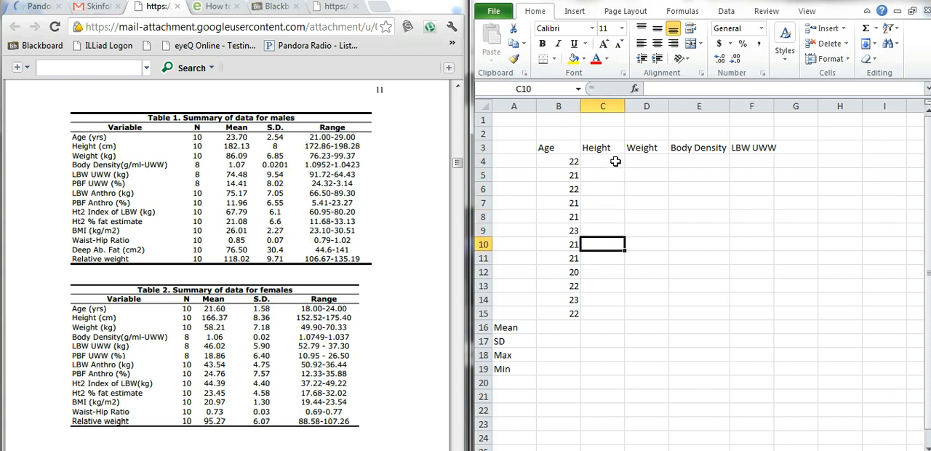
{"action": "key", "text": "Down"}
{"action": "key", "text": "Down"}
{"action": "key", "text": "Down"}
{"action": "key", "text": "Left"}
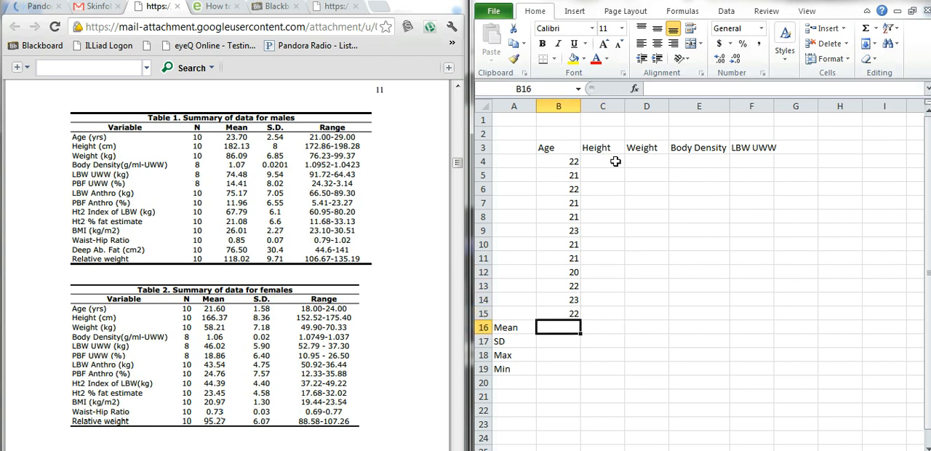
Make the Mean, SD, Max and Min labels in A16:A19 bold
{"action": "left_click_drag", "start_coordinate": [511, 327], "coordinate": [514, 372]}
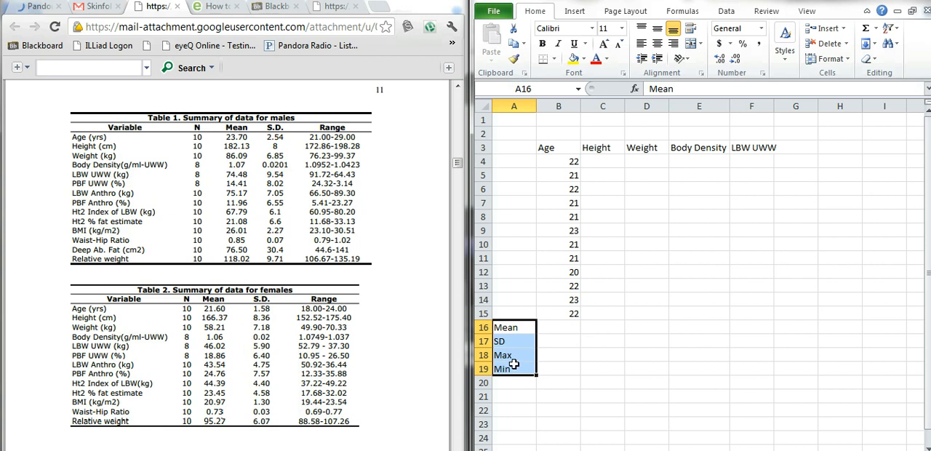
{"action": "right_click", "coordinate": [514, 372]}
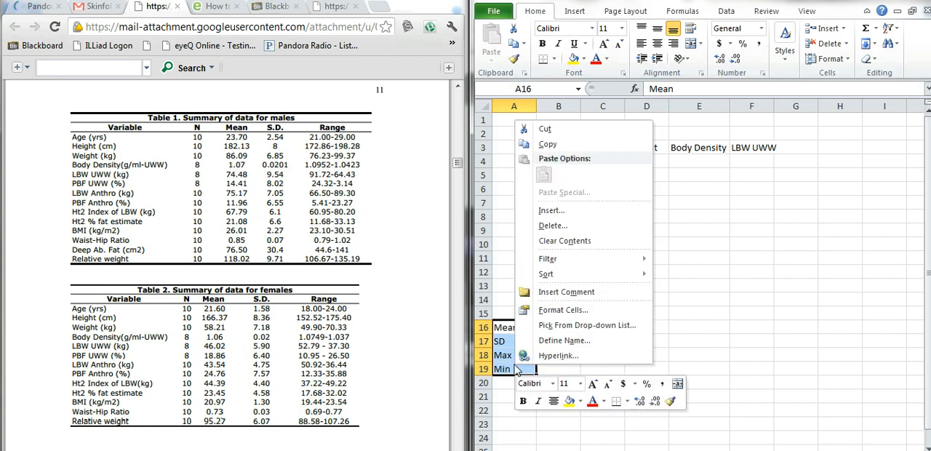
{"action": "left_click", "coordinate": [522, 400]}
Calculate the mean of the Age column in cell B16 with the formula =average(B4:B15)
{"action": "left_click", "coordinate": [565, 327]}
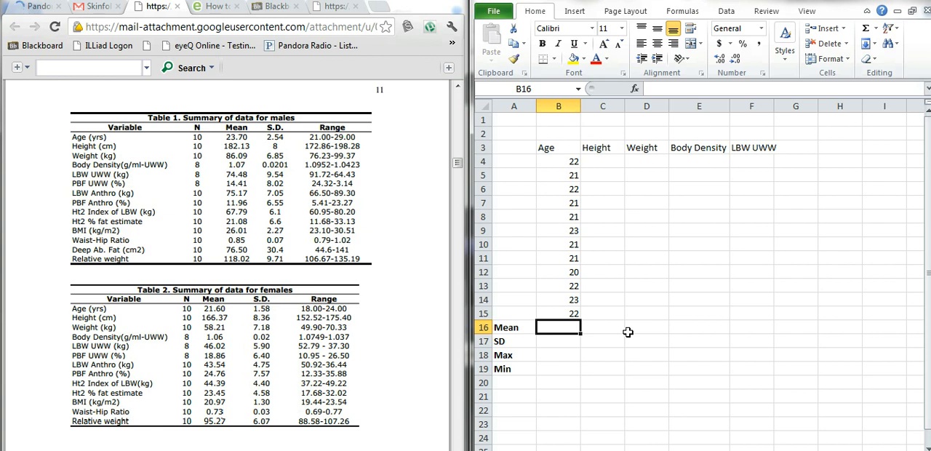
{"action": "type", "text": "="}
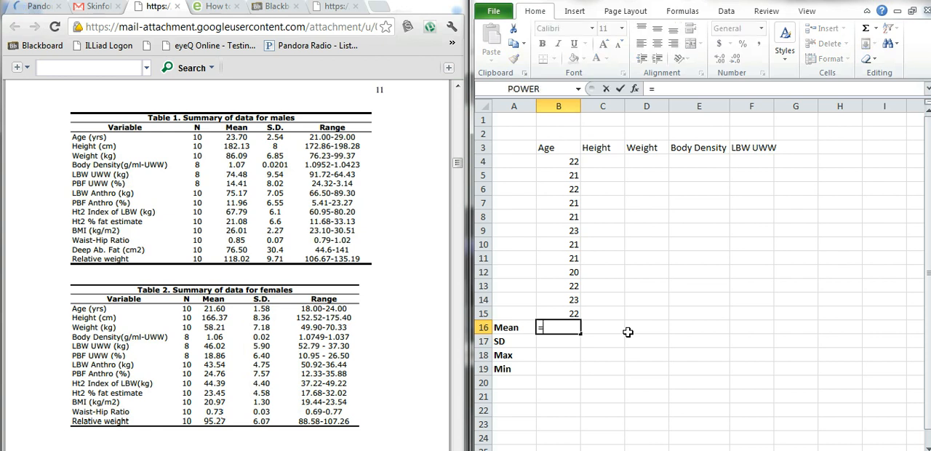
{"action": "type", "text": "ave"}
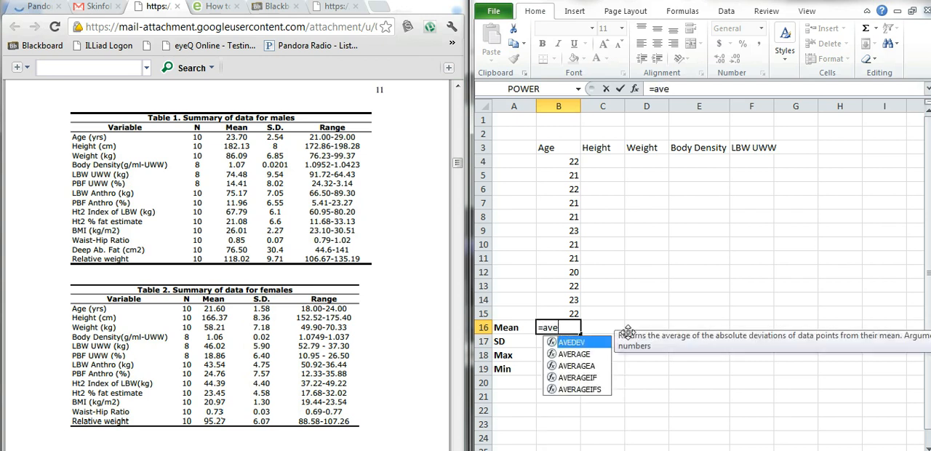
{"action": "type", "text": "rage"}
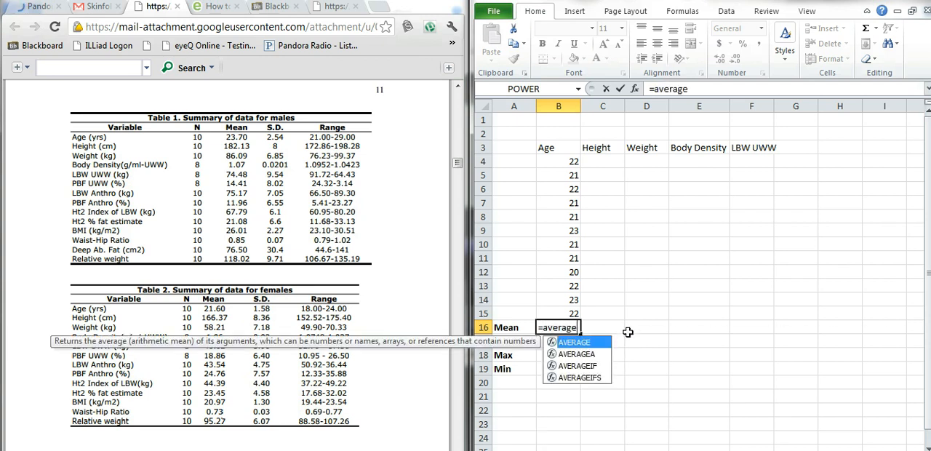
{"action": "type", "text": "("}
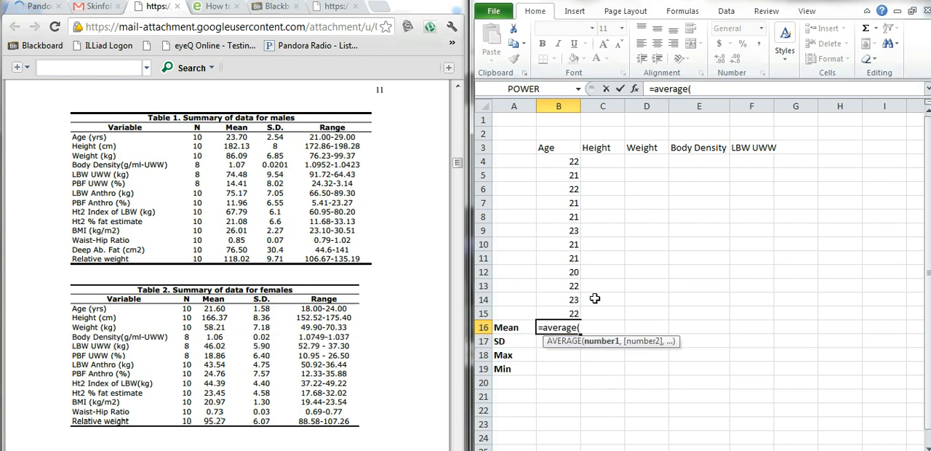
{"action": "left_click", "coordinate": [566, 161]}
{"action": "left_click_drag", "start_coordinate": [565, 160], "coordinate": [567, 311]}
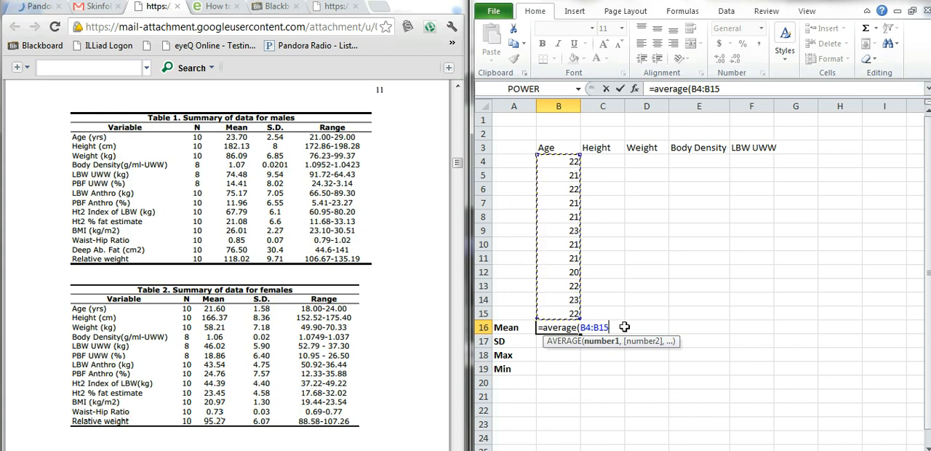
{"action": "type", "text": ")"}
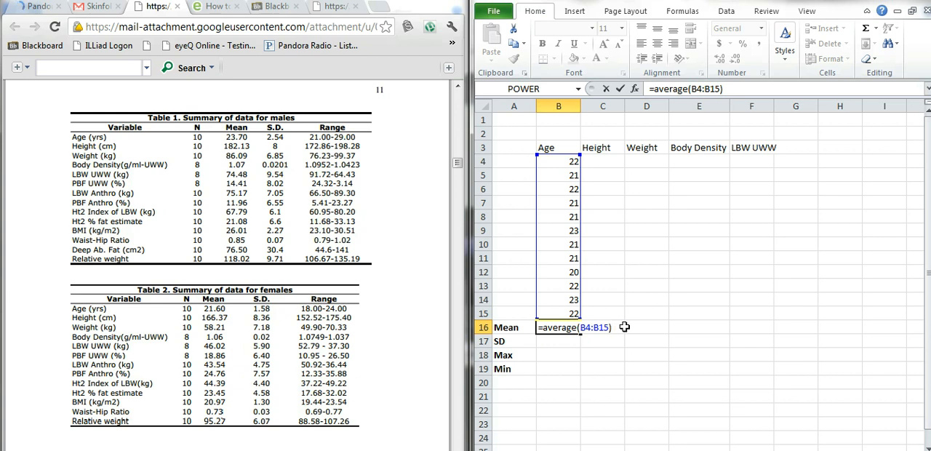
{"action": "key", "text": "Return"}
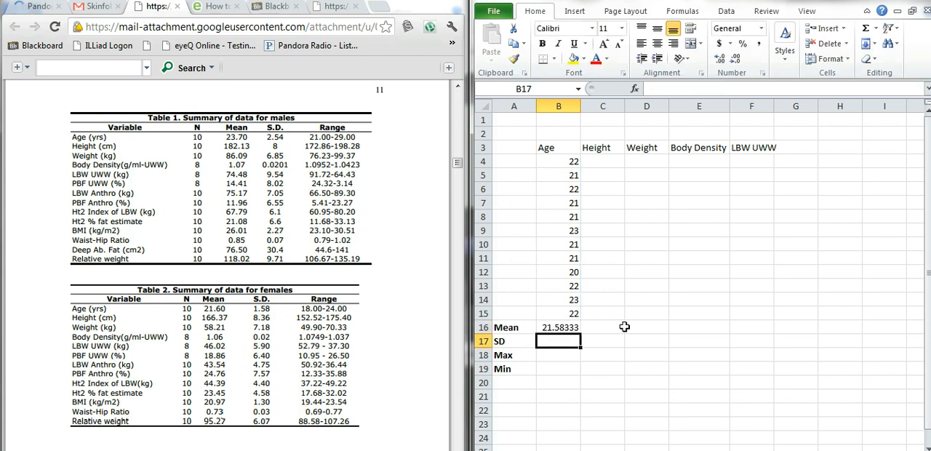
{"action": "left_click", "coordinate": [567, 327]}
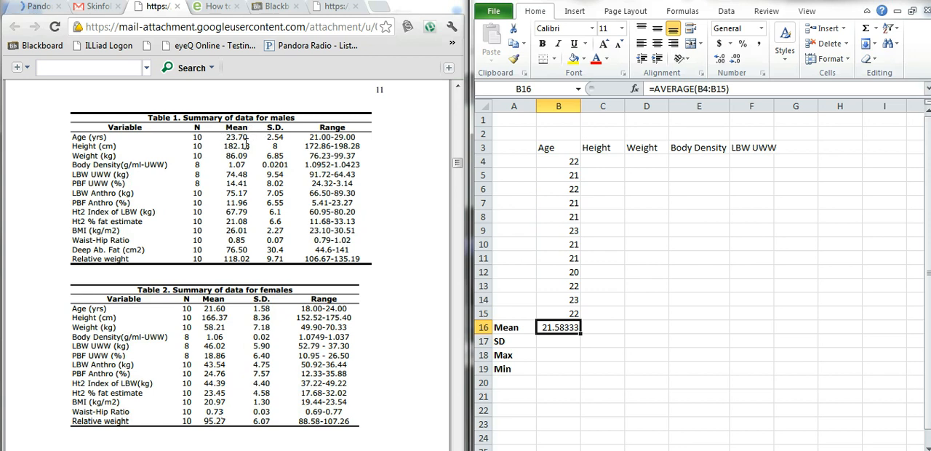
Calculate the standard deviation of the Age values in cell B17 with the formula =stdev(B4:B15)
{"action": "left_click", "coordinate": [551, 349]}
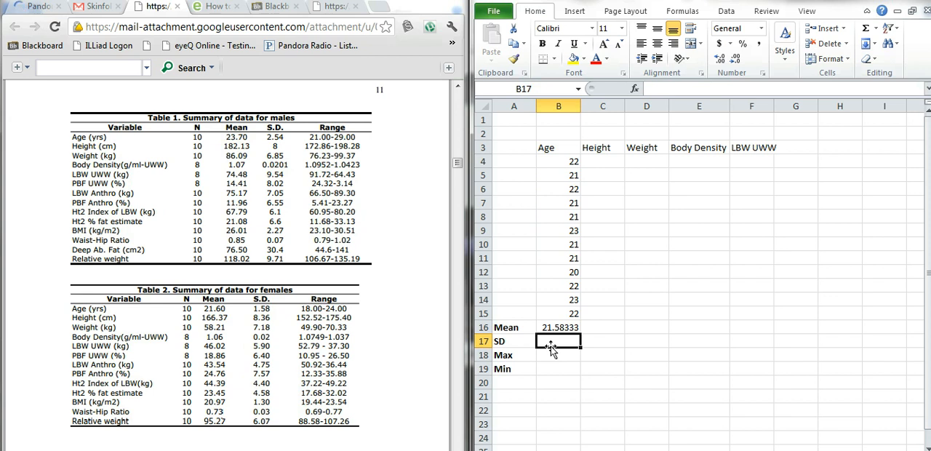
{"action": "type", "text": "="}
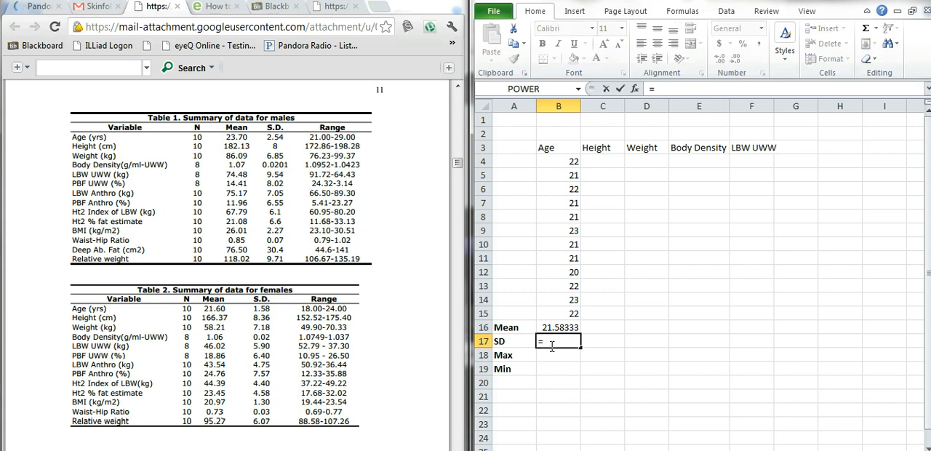
{"action": "type", "text": "("}
{"action": "key", "text": "BackSpace"}
{"action": "type", "text": "st"}
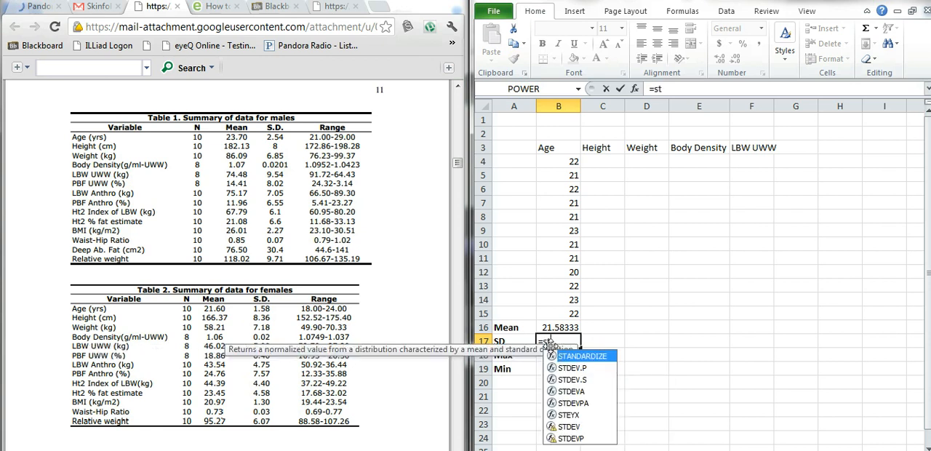
{"action": "type", "text": "dev"}
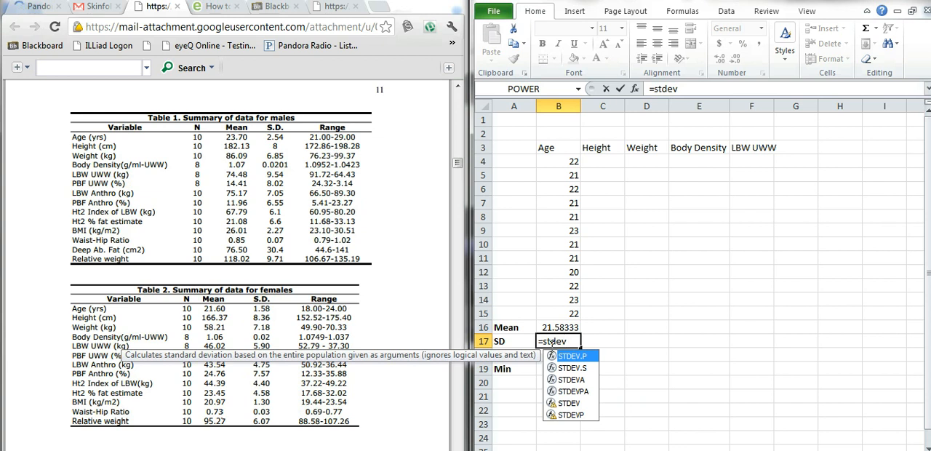
{"action": "type", "text": "("}
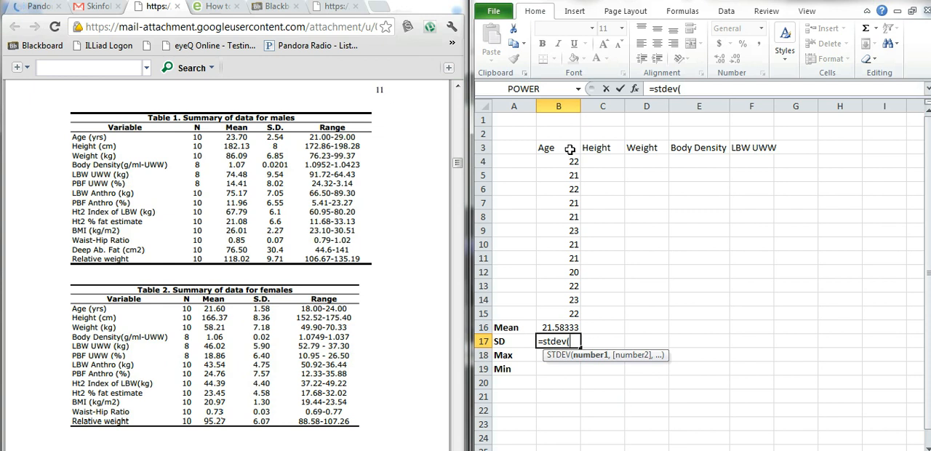
{"action": "left_click_drag", "start_coordinate": [567, 162], "coordinate": [565, 310]}
{"action": "type", "text": ")"}
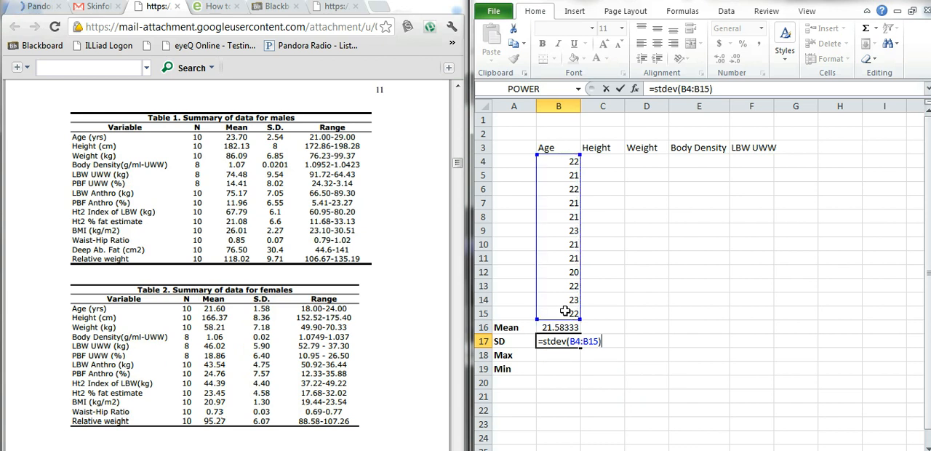
{"action": "key", "text": "Up"}
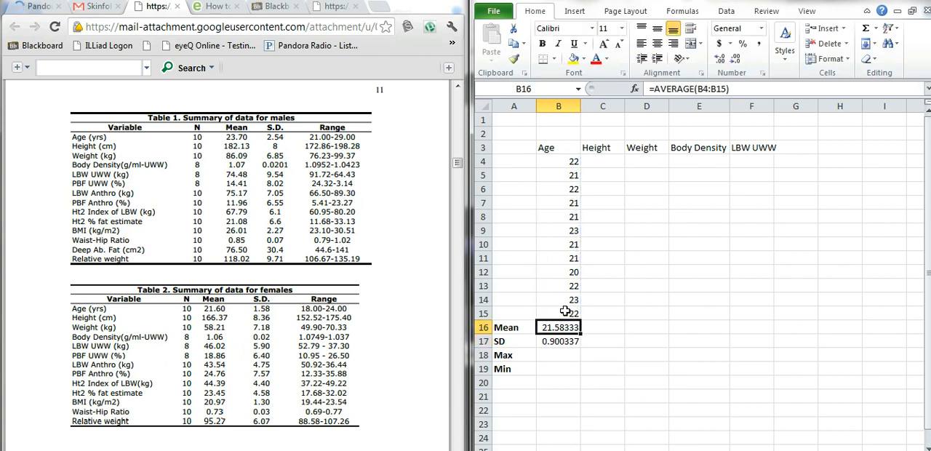
Calculate the maximum of the Age values in cell B18 with the formula =max(B4:B15)
{"action": "left_click", "coordinate": [561, 355]}
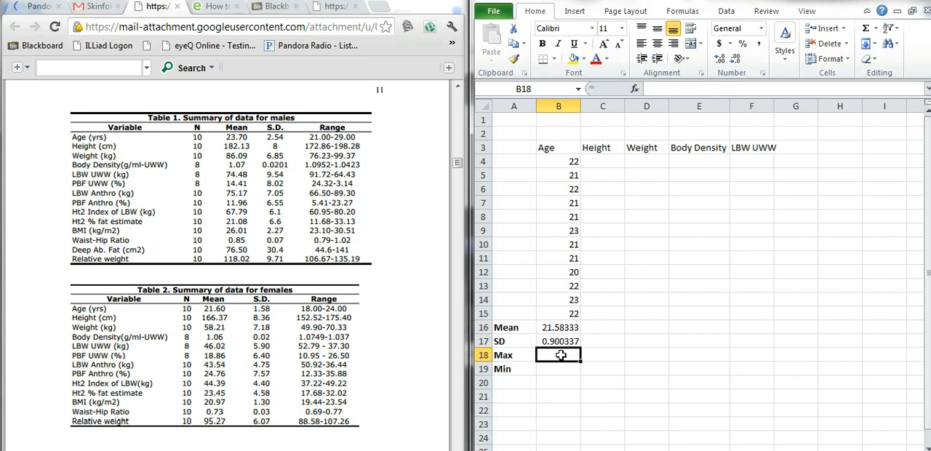
{"action": "type", "text": "=max"}
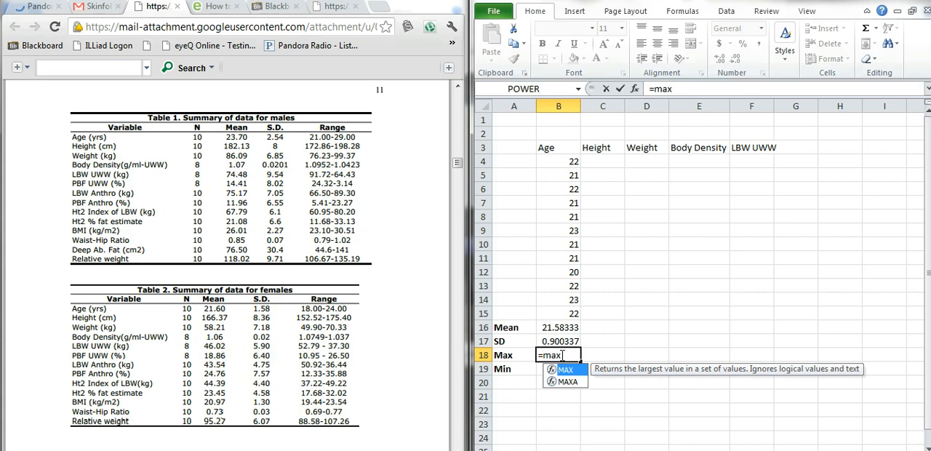
{"action": "type", "text": "("}
{"action": "left_click_drag", "start_coordinate": [561, 160], "coordinate": [574, 325]}
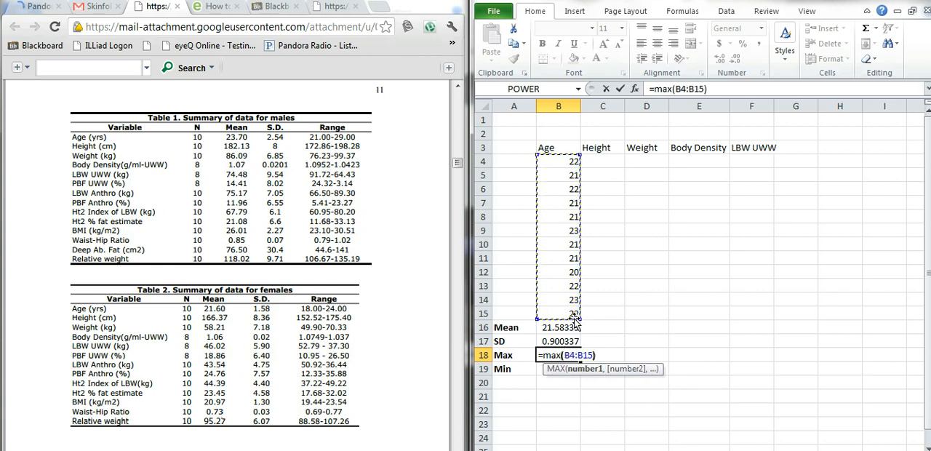
{"action": "type", "text": ")"}
{"action": "key", "text": "Return"}
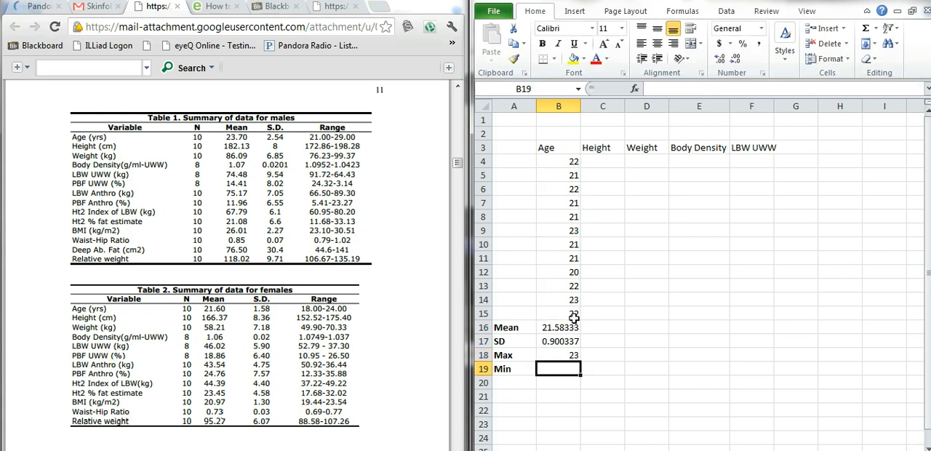
Calculate the minimum of the Age values in cell B19 with the formula =min(B4:B15)
{"action": "type", "text": "="}
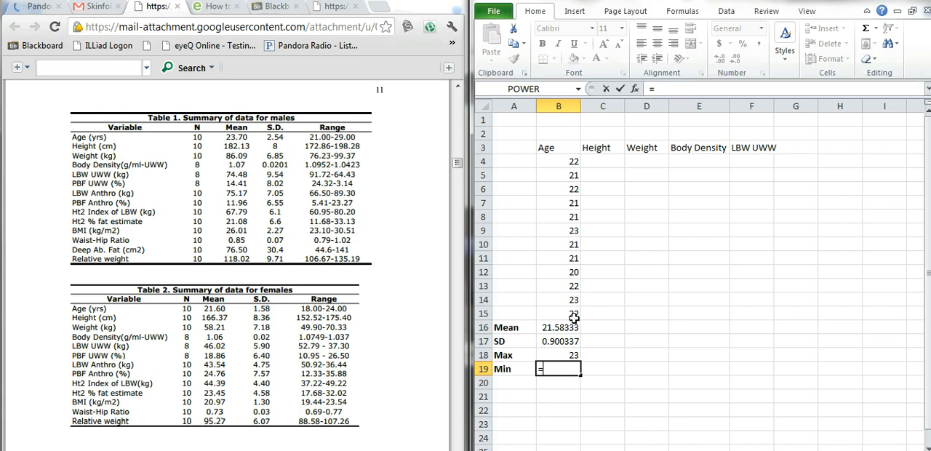
{"action": "type", "text": "mi"}
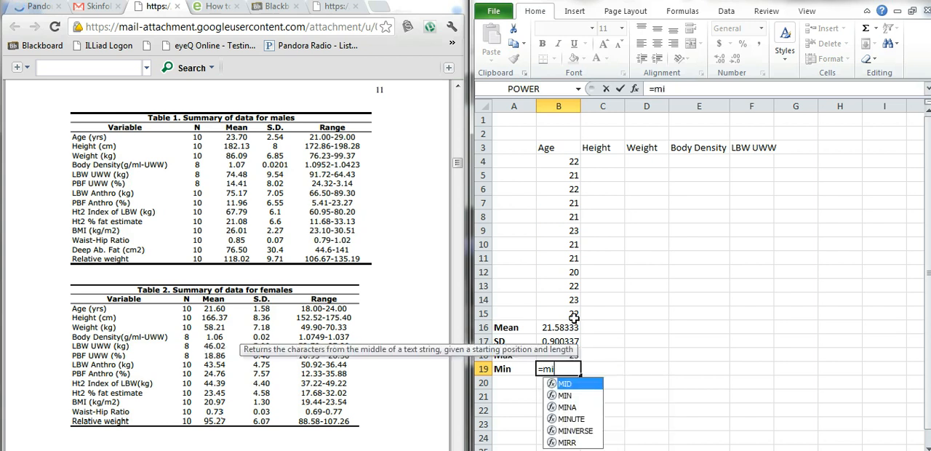
{"action": "type", "text": "n("}
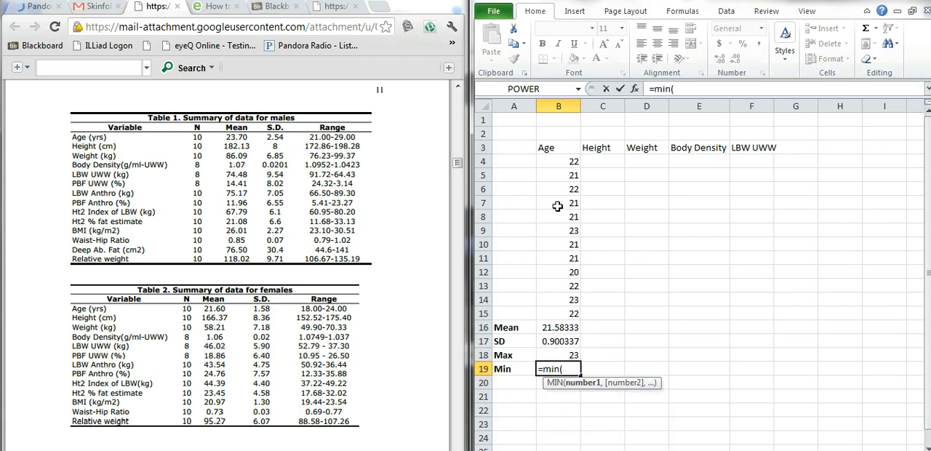
{"action": "left_click_drag", "start_coordinate": [570, 166], "coordinate": [565, 314]}
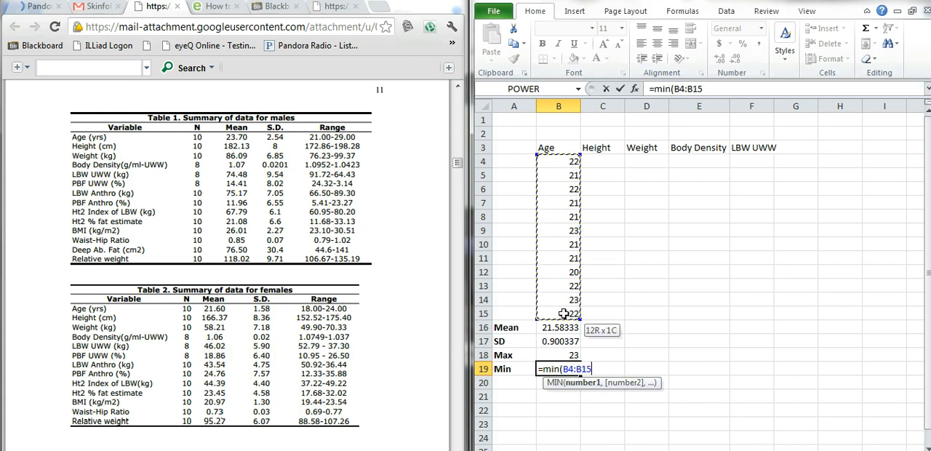
{"action": "type", "text": ")"}
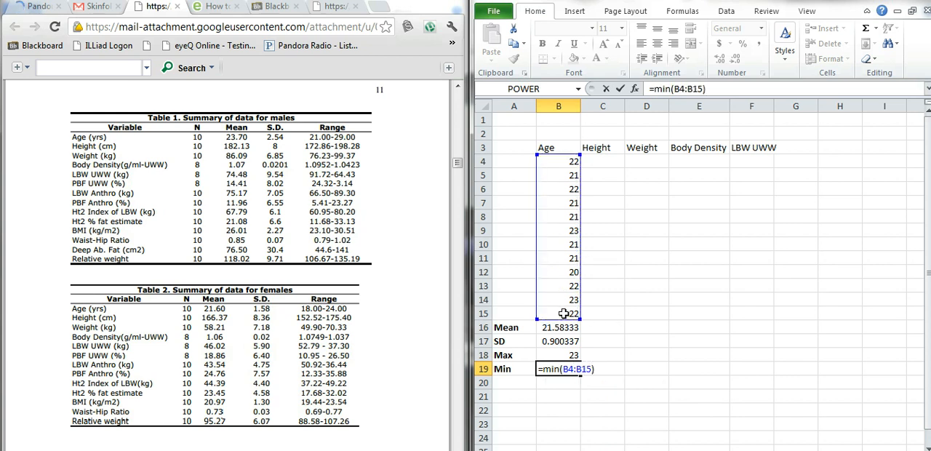
{"action": "key", "text": "Return"}
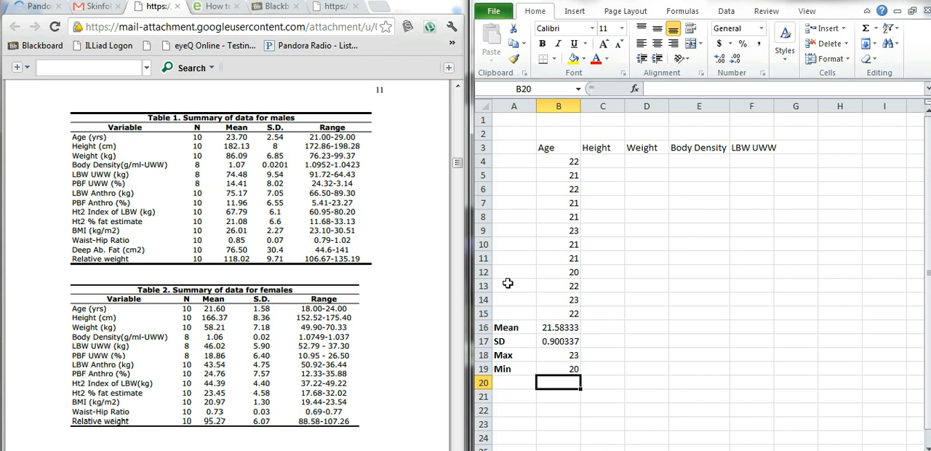
Review the Age statistics in B16:B19 against the mean, S.D. and range columns of the males summary table
{"action": "left_click", "coordinate": [544, 327]}
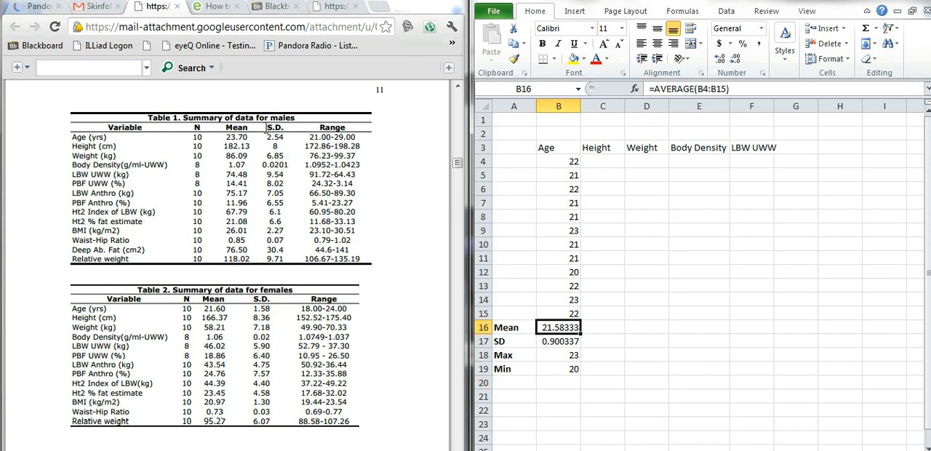
{"action": "left_click", "coordinate": [572, 343]}
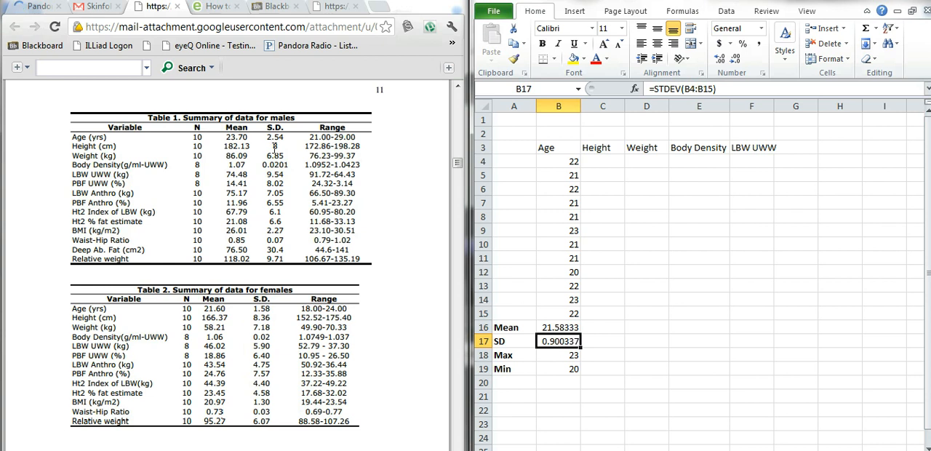
{"action": "left_click", "coordinate": [558, 355]}
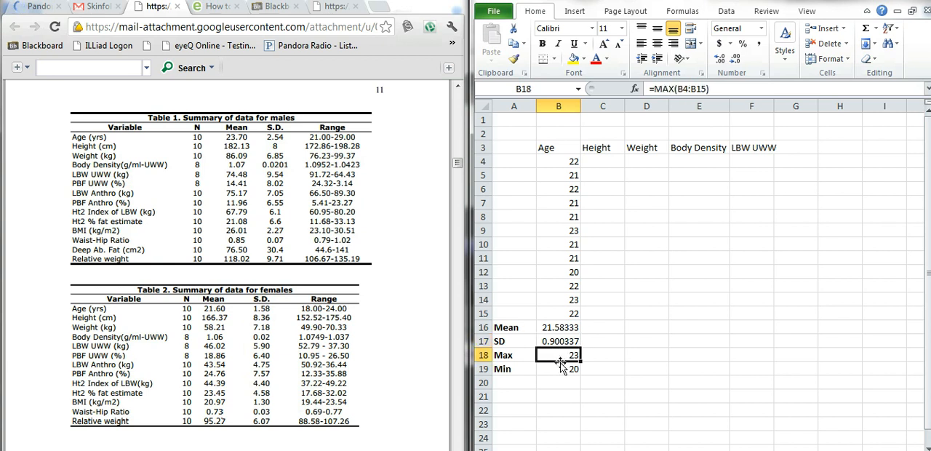
{"action": "left_click", "coordinate": [561, 369]}
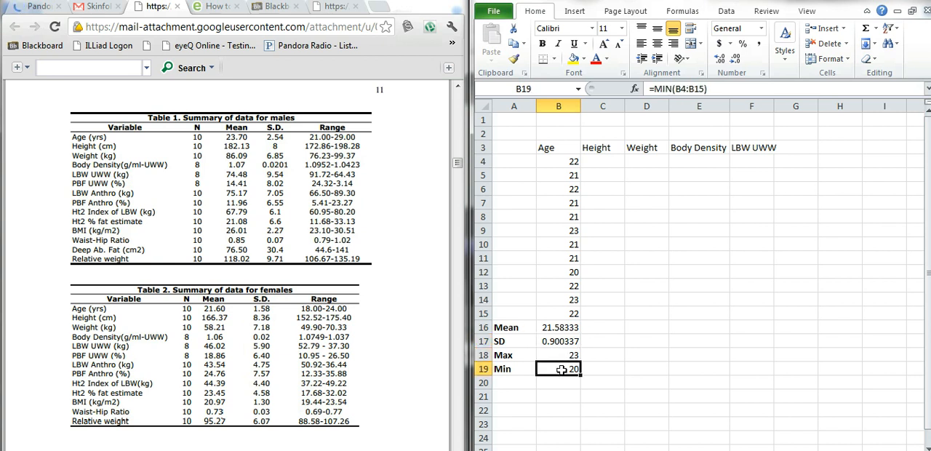
{"action": "left_click", "coordinate": [567, 355]}
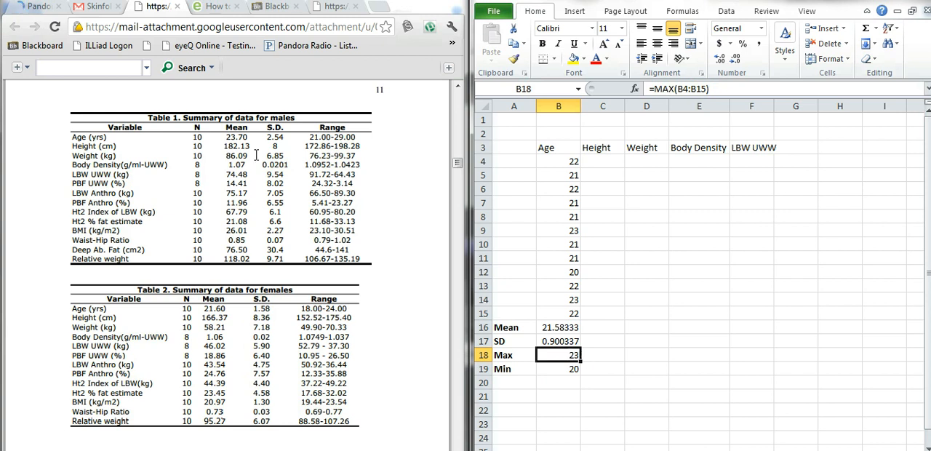
{"action": "left_click_drag", "start_coordinate": [322, 144], "coordinate": [326, 145]}
{"action": "left_click", "coordinate": [354, 146]}
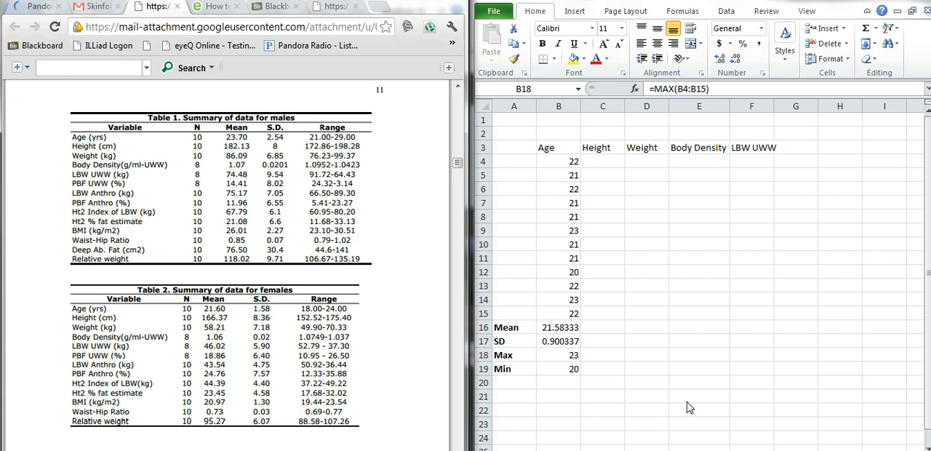
{"action": "left_click", "coordinate": [609, 159]}
{"action": "key", "text": "F2"}
{"action": "key", "text": "Home"}
{"action": "type", "text": "="}
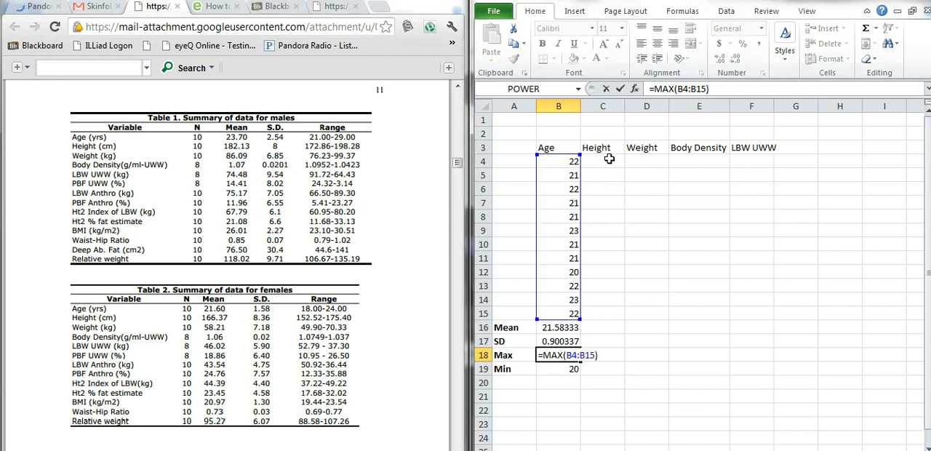
{"action": "left_click", "coordinate": [607, 159]}
{"action": "type", "text": "60"}
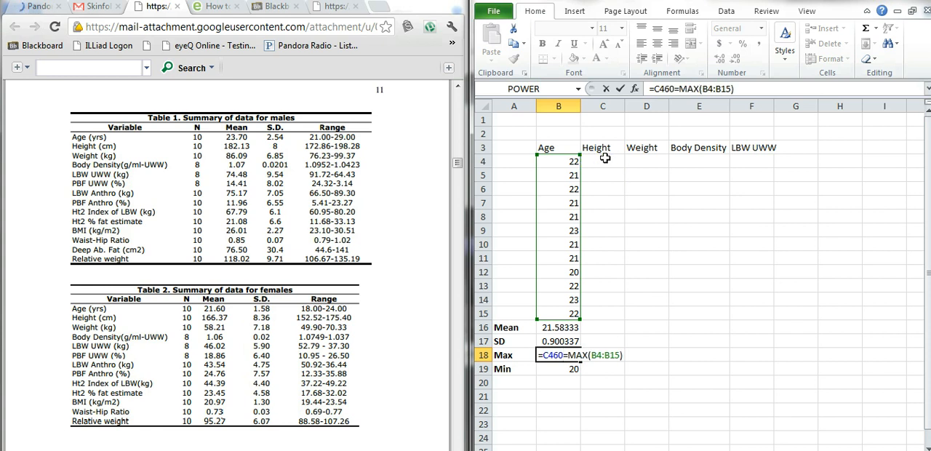
{"action": "key", "text": "BackSpace"}
{"action": "key", "text": "BackSpace"}
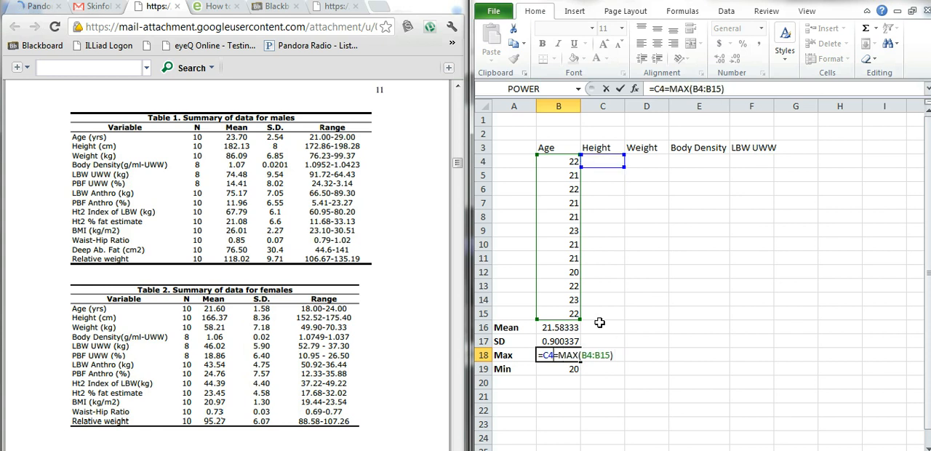
{"action": "key", "text": "Return"}
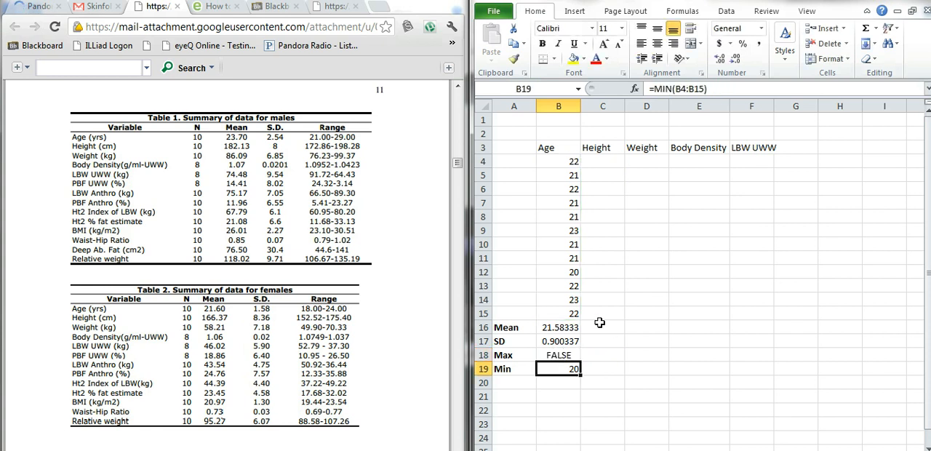
Replace the faulty formula in the Age column's Max cell B18 with =max(B4:B15)
{"action": "left_click", "coordinate": [569, 355]}
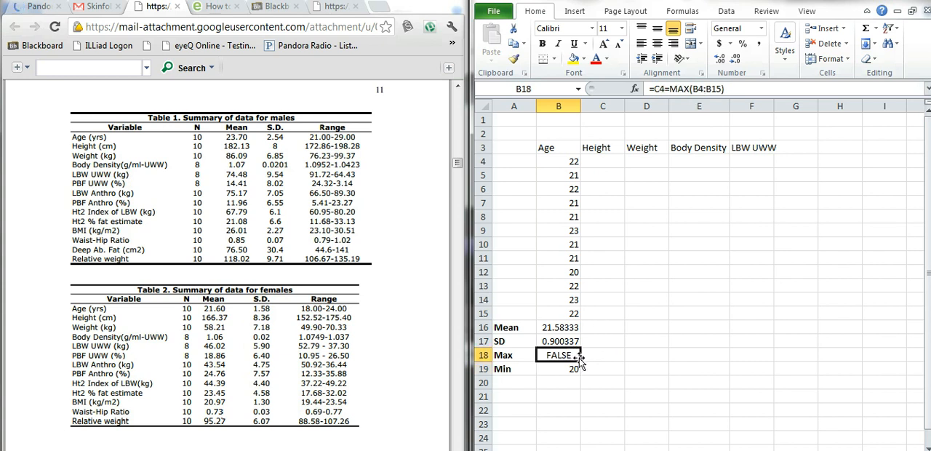
{"action": "type", "text": "="}
{"action": "type", "text": "max("}
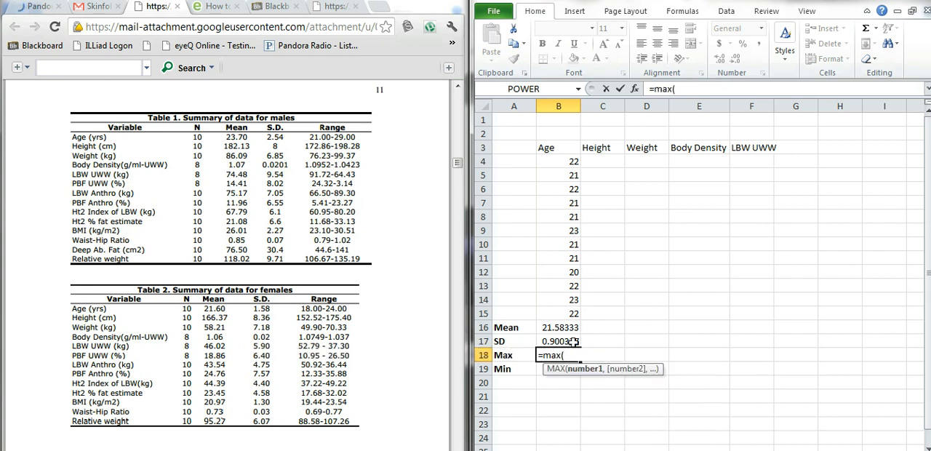
{"action": "left_click_drag", "start_coordinate": [558, 163], "coordinate": [549, 314]}
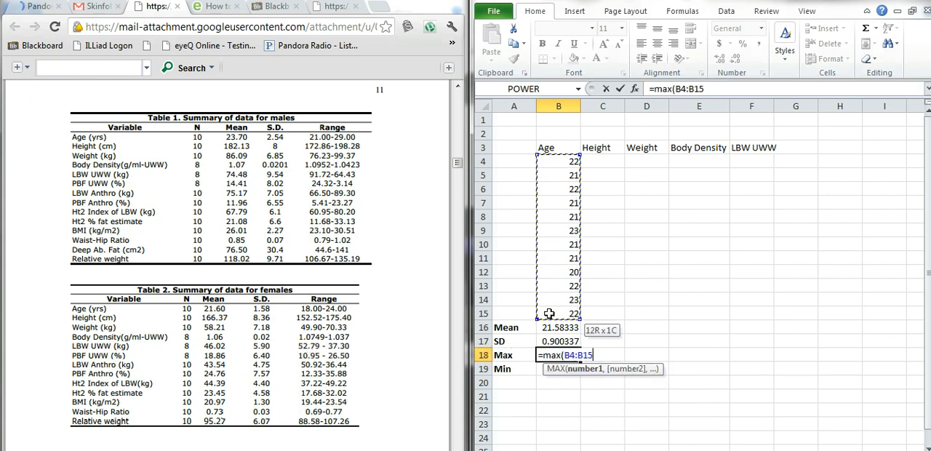
{"action": "type", "text": ")"}
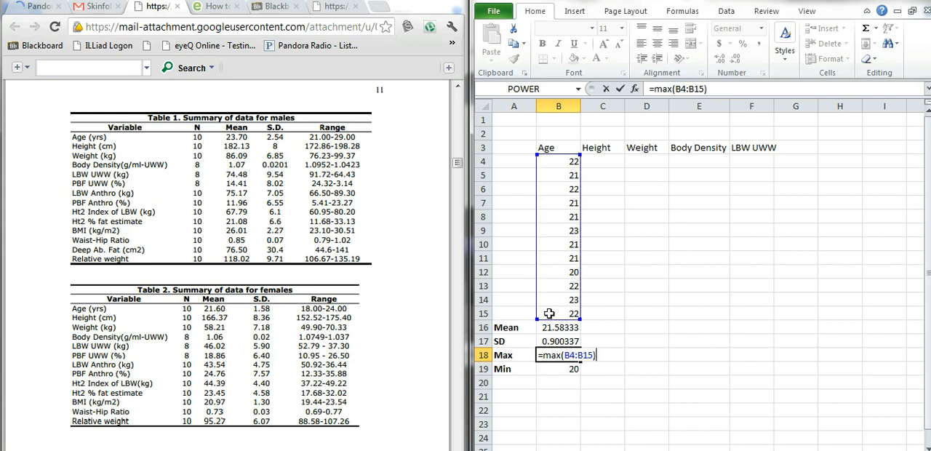
{"action": "key", "text": "Return"}
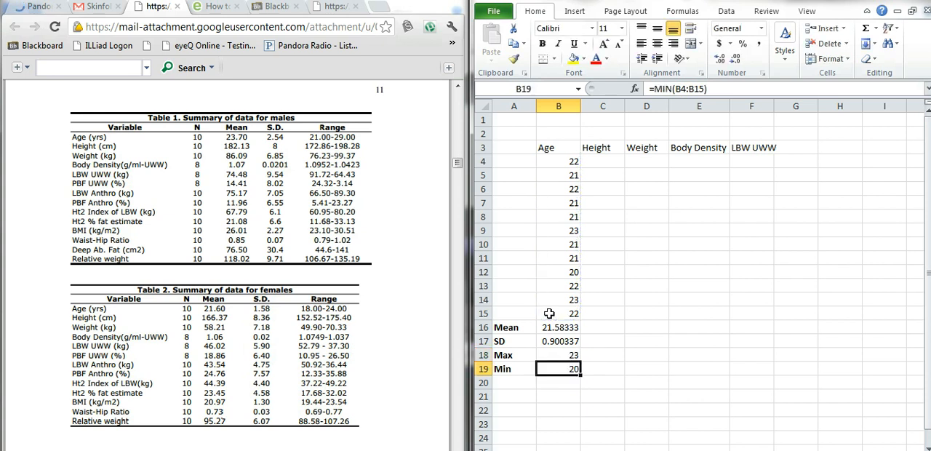
Fill Height cells C4:C15 with the sample values 5, 6, 35, 4, 58465, 55, 58, 556, 465, 45561, 46546 and 4645
{"action": "double_click", "coordinate": [605, 160]}
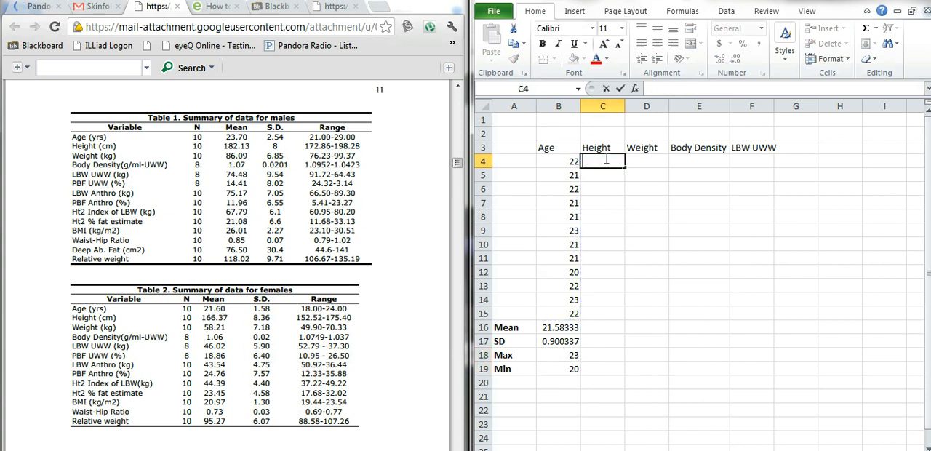
{"action": "key", "text": "Return"}
{"action": "type", "text": "6"}
{"action": "key", "text": "Return"}
{"action": "type", "text": "35"}
{"action": "key", "text": "Return"}
{"action": "type", "text": "4"}
{"action": "key", "text": "Return"}
{"action": "type", "text": "58465"}
{"action": "key", "text": "Return"}
{"action": "type", "text": "55"}
{"action": "key", "text": "Return"}
{"action": "type", "text": "58"}
{"action": "key", "text": "Return"}
{"action": "type", "text": "556"}
{"action": "key", "text": "Return"}
{"action": "type", "text": "465"}
{"action": "key", "text": "Return"}
{"action": "type", "text": "45561"}
{"action": "key", "text": "Return"}
{"action": "type", "text": "46546"}
{"action": "key", "text": "Return"}
{"action": "type", "text": "4645"}
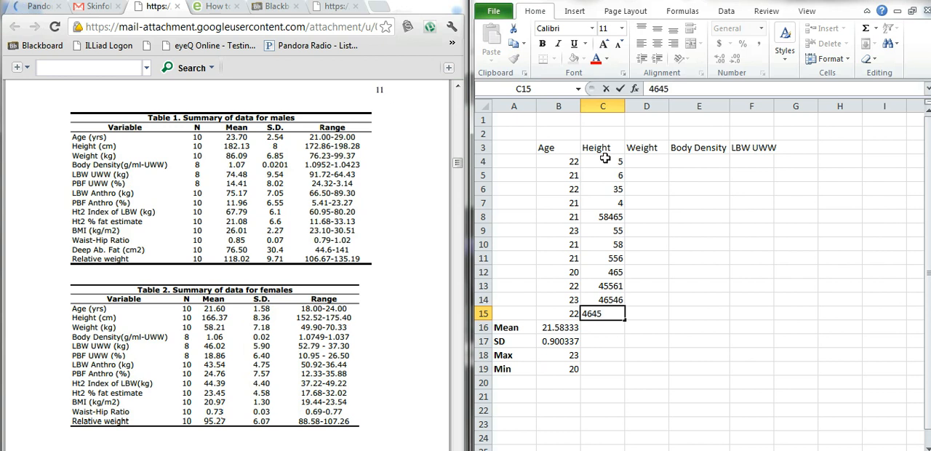
{"action": "key", "text": "Return"}
{"action": "type", "text": "4"}
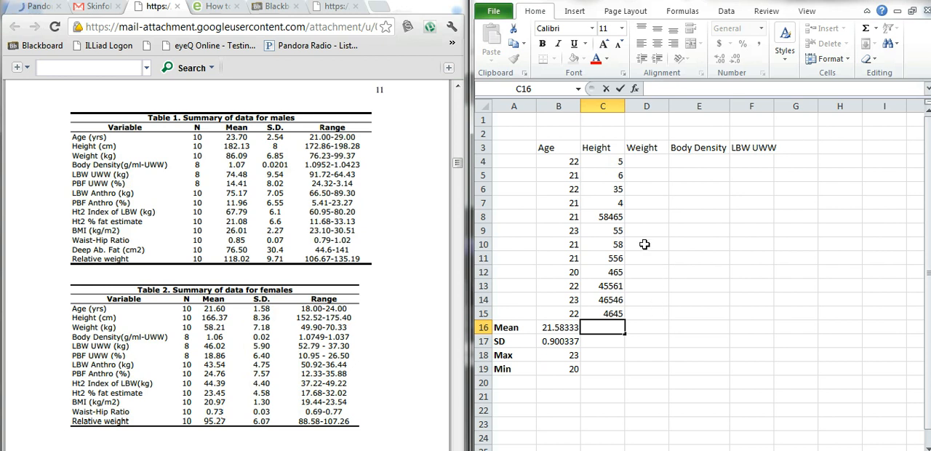
{"action": "left_click", "coordinate": [575, 327]}
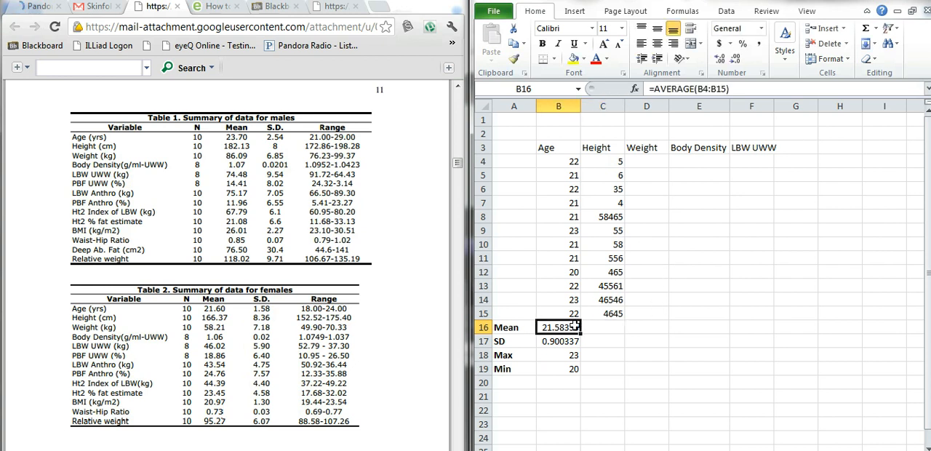
{"action": "key", "text": "ctrl+c"}
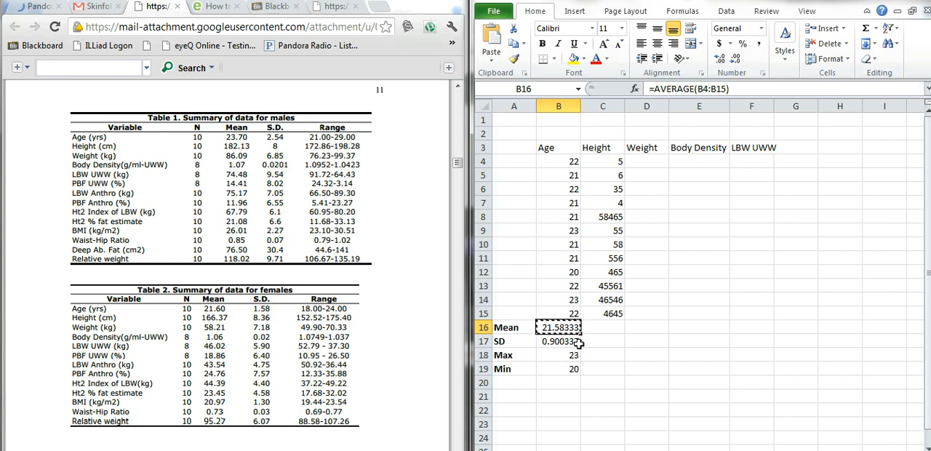
{"action": "left_click", "coordinate": [605, 329]}
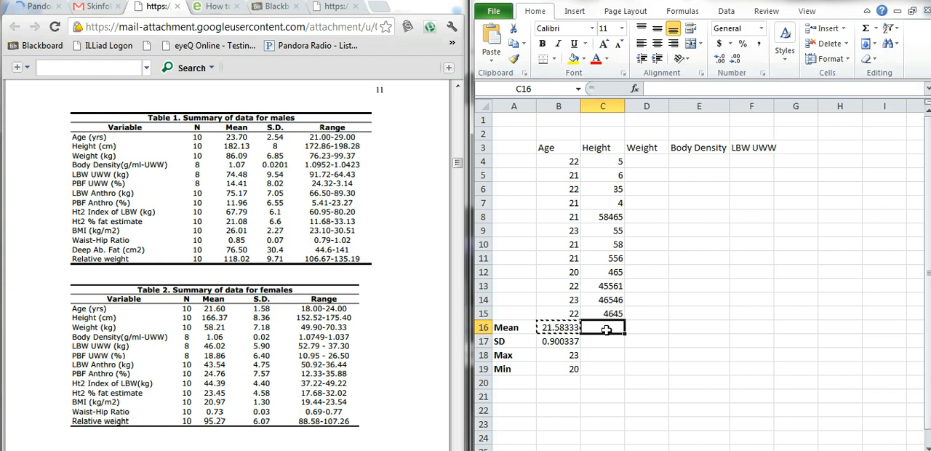
{"action": "left_click_drag", "start_coordinate": [615, 354], "coordinate": [610, 338]}
{"action": "double_click", "coordinate": [609, 329]}
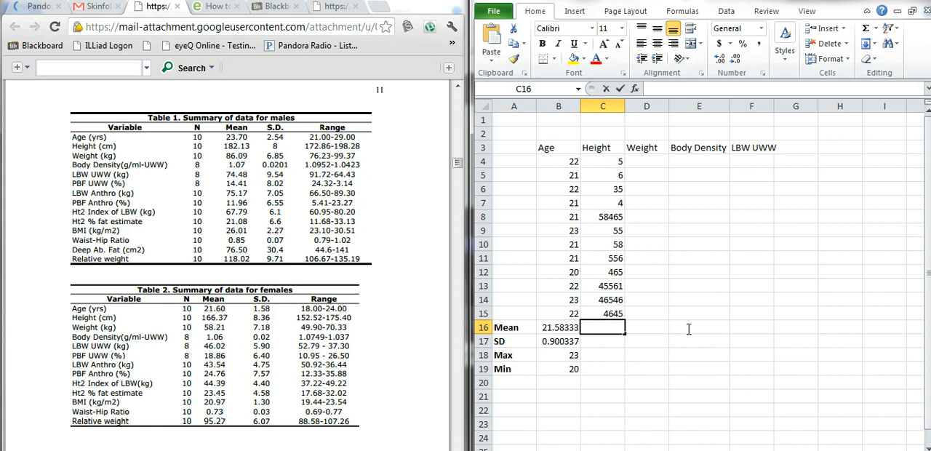
{"action": "left_click", "coordinate": [558, 355]}
Copy the Age mean formula from B16 across the Mean row into cells C16:R16
{"action": "left_click", "coordinate": [557, 329]}
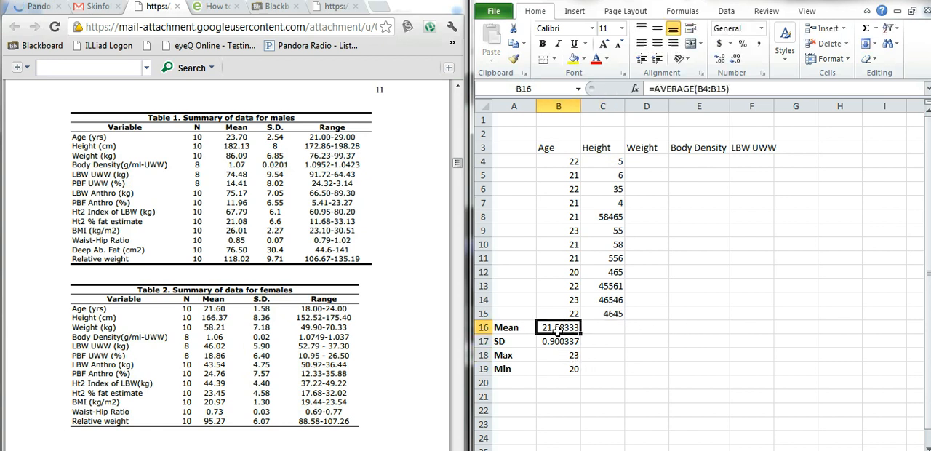
{"action": "key", "text": "ctrl+c"}
{"action": "left_click_drag", "start_coordinate": [595, 329], "coordinate": [880, 328]}
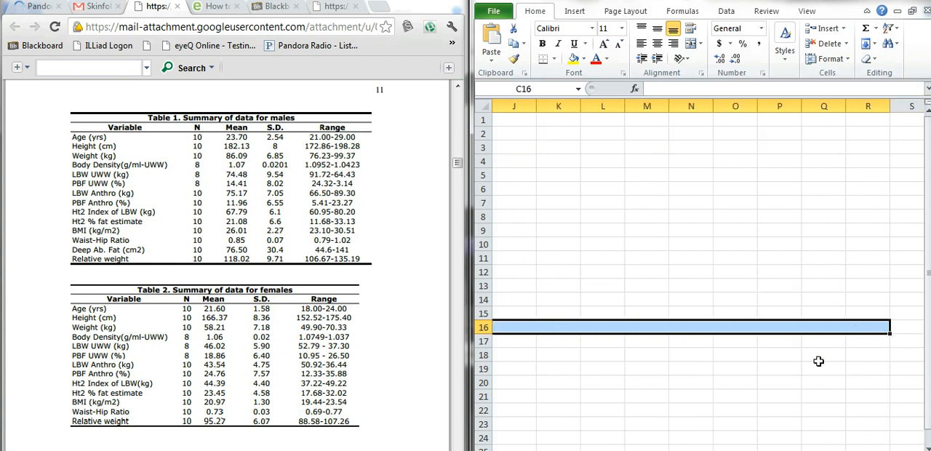
{"action": "key", "text": "ctrl+v"}
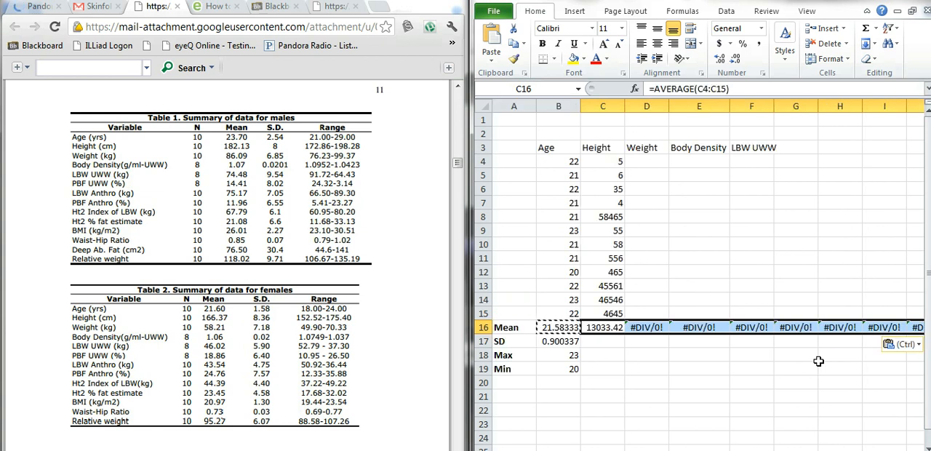
Copy the Age standard deviation formula from B17 across the SD row to the other variable columns, starting at C17
{"action": "left_click", "coordinate": [610, 341]}
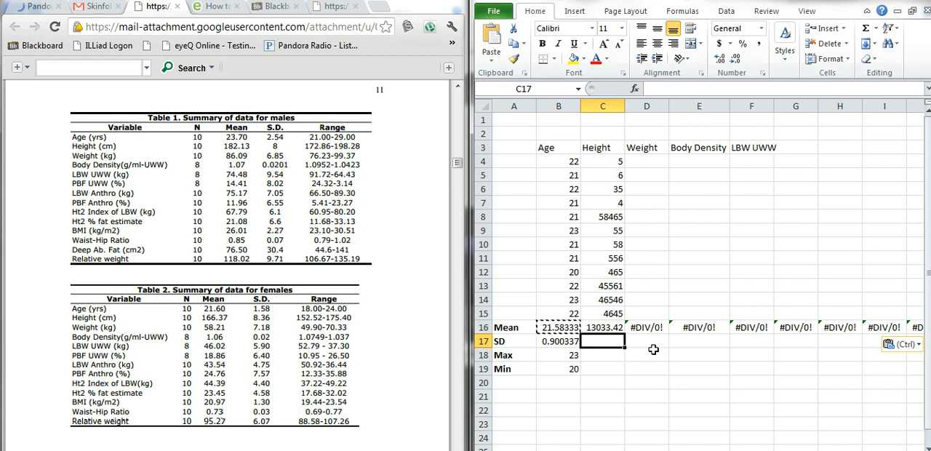
{"action": "left_click_drag", "start_coordinate": [569, 341], "coordinate": [570, 363]}
{"action": "left_click", "coordinate": [570, 341]}
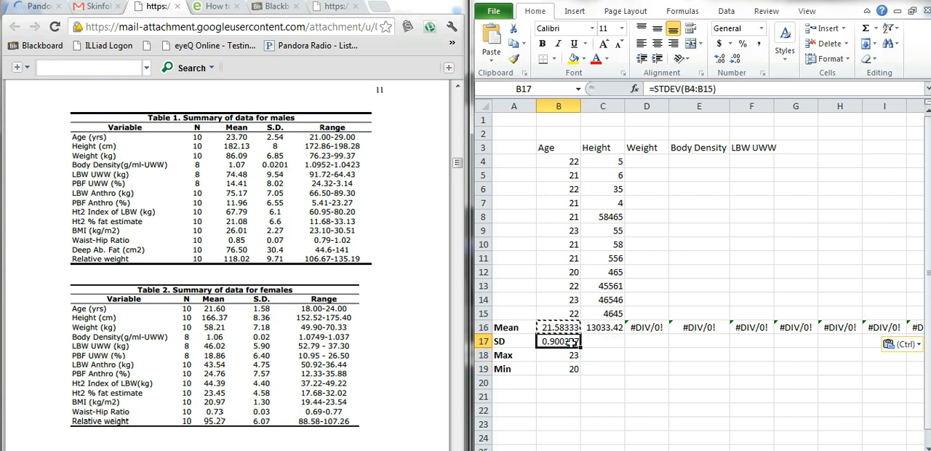
{"action": "key", "text": "ctrl+c"}
{"action": "left_click_drag", "start_coordinate": [603, 341], "coordinate": [927, 343]}
{"action": "key", "text": "ctrl+v"}
{"action": "scroll", "coordinate": [676, 374], "scroll_direction": "left", "scroll_amount": 2}
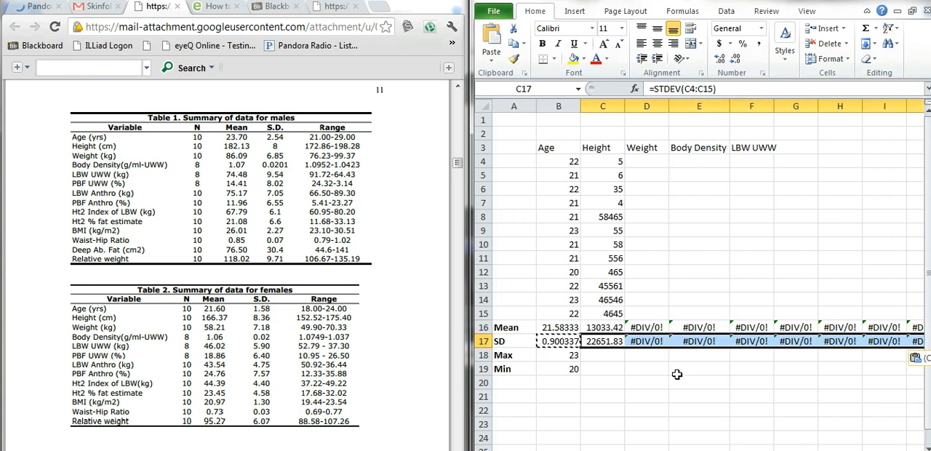
Copy the Age maximum formula from B18 across the Max row to the other variable columns, starting at C18
{"action": "left_click", "coordinate": [565, 354]}
{"action": "key", "text": "Escape"}
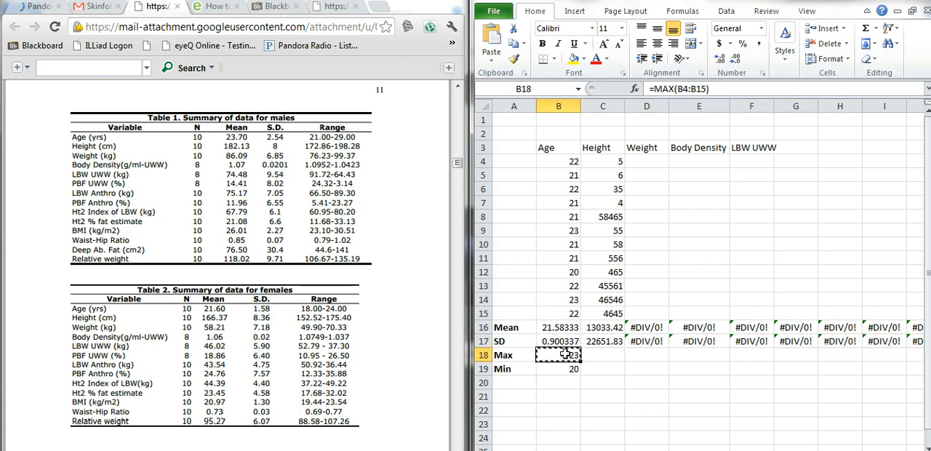
{"action": "left_click_drag", "start_coordinate": [598, 360], "coordinate": [916, 351]}
{"action": "key", "text": "ctrl+v"}
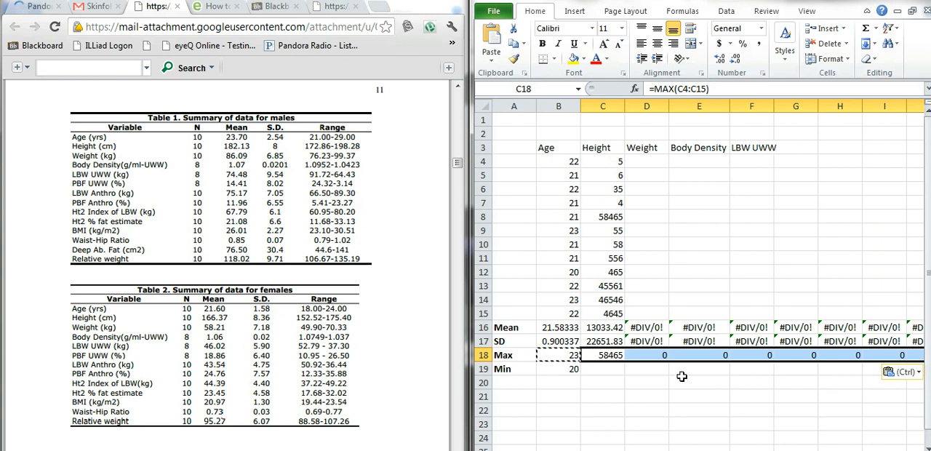
Copy the Age minimum formula from B19 across the Min row to the other variable columns, starting at C19
{"action": "left_click", "coordinate": [562, 370]}
{"action": "key", "text": "ctrl+c"}
{"action": "left_click_drag", "start_coordinate": [604, 371], "coordinate": [921, 375]}
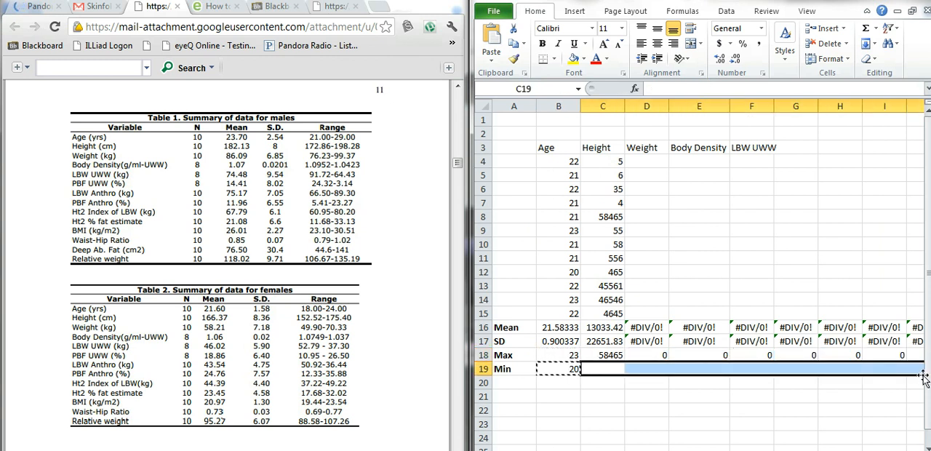
{"action": "key", "text": "ctrl+v"}
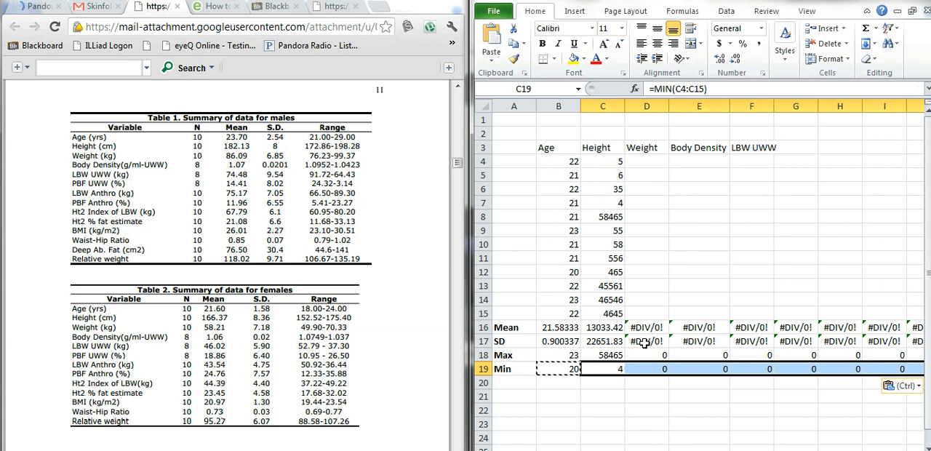
Fill Weight cells D4:D15 with the sample values 9, 6, 35, 25, 554, 5, 554, 4154, 5454, 4545, 45454 and 45454
{"action": "left_click", "coordinate": [647, 160]}
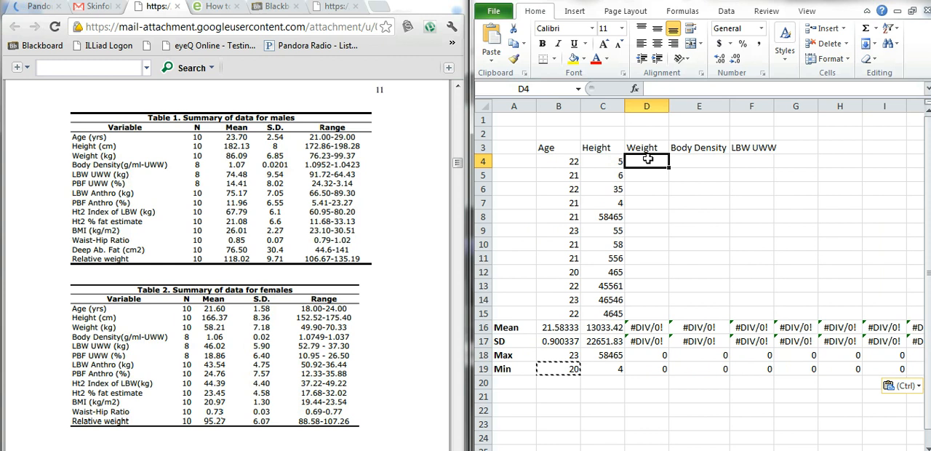
{"action": "type", "text": "9"}
{"action": "key", "text": "Return"}
{"action": "type", "text": "6"}
{"action": "key", "text": "Return"}
{"action": "type", "text": "35"}
{"action": "key", "text": "Return"}
{"action": "type", "text": "25"}
{"action": "key", "text": "Return"}
{"action": "type", "text": "554"}
{"action": "key", "text": "Return"}
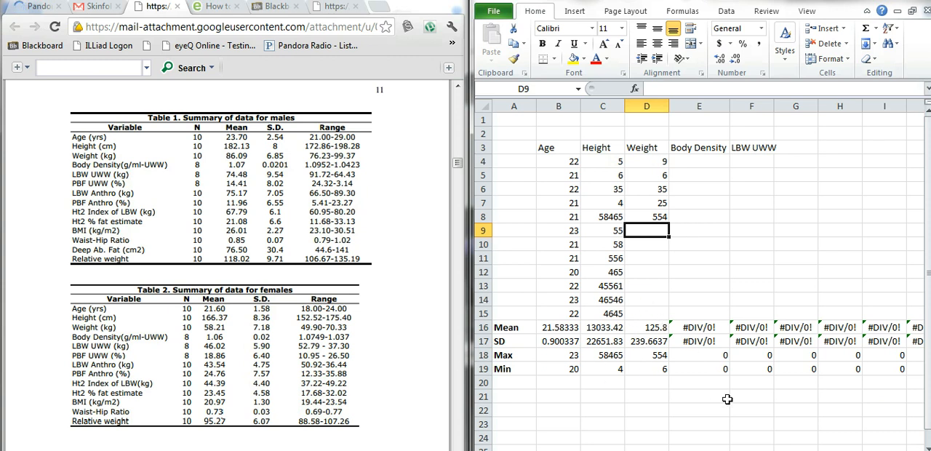
{"action": "type", "text": "5"}
{"action": "key", "text": "Return"}
{"action": "type", "text": "554"}
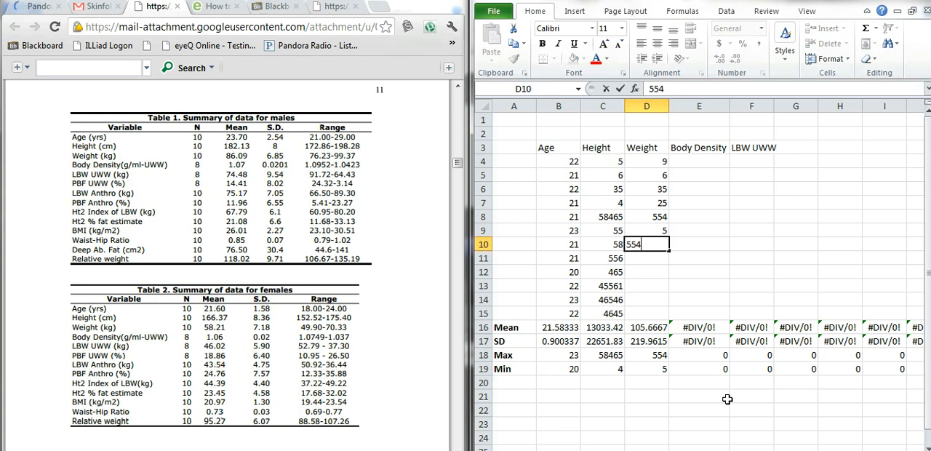
{"action": "key", "text": "Return"}
{"action": "type", "text": "4154"}
{"action": "key", "text": "Return"}
{"action": "type", "text": "5454"}
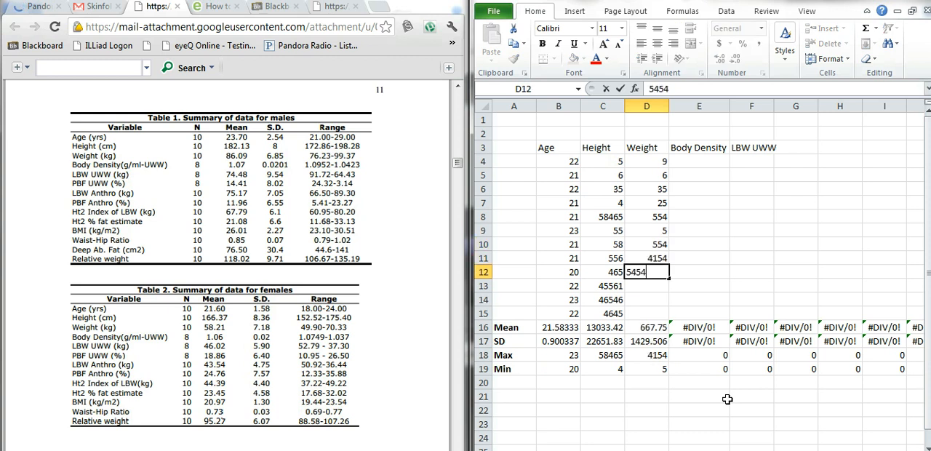
{"action": "key", "text": "Return"}
{"action": "type", "text": "4545"}
{"action": "key", "text": "Return"}
{"action": "type", "text": "45454"}
{"action": "key", "text": "Return"}
{"action": "type", "text": "45454"}
{"action": "left_click", "coordinate": [666, 246]}
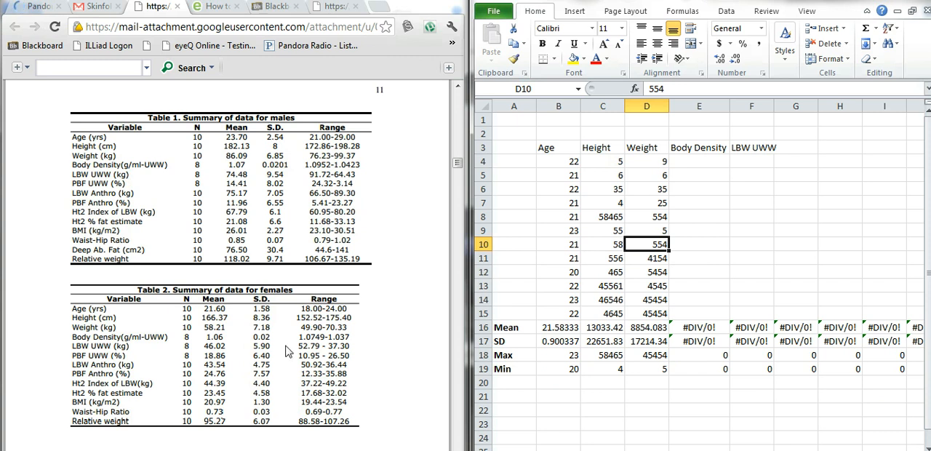
Switch to the blank Document2 in Microsoft Word, shrink its window, place it over the lower part of the spreadsheet and widen it
{"action": "left_click", "coordinate": [356, 450]}
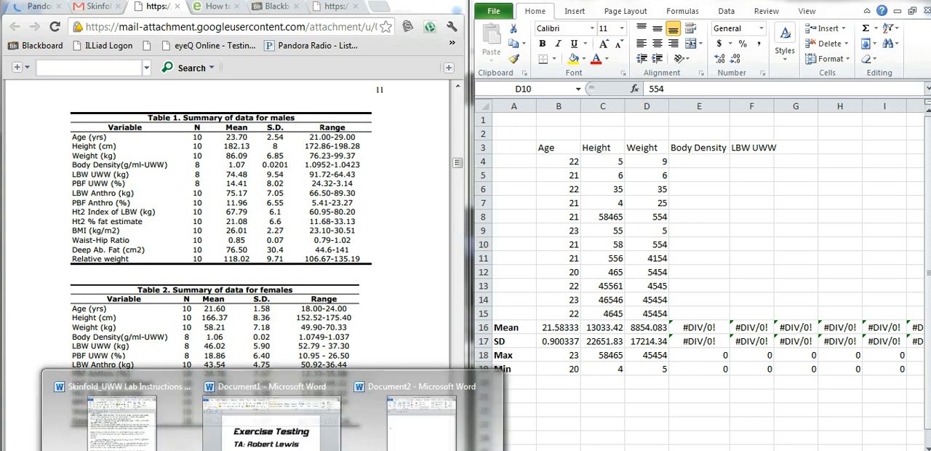
{"action": "left_click", "coordinate": [424, 444]}
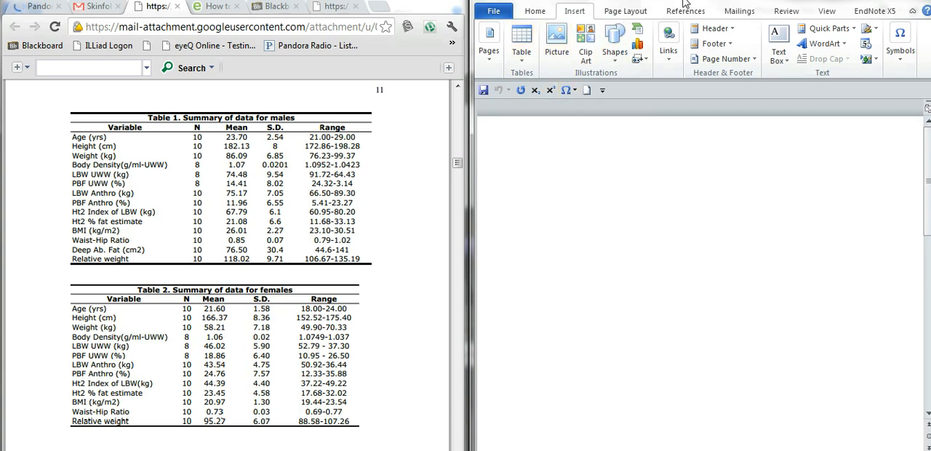
{"action": "double_click", "coordinate": [789, 2]}
{"action": "key", "text": "super+Left"}
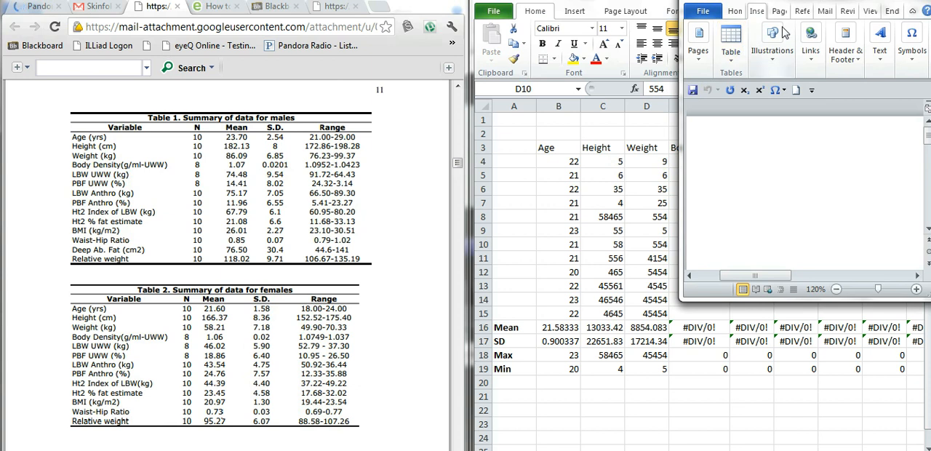
{"action": "left_click_drag", "start_coordinate": [802, 1], "coordinate": [613, 154]}
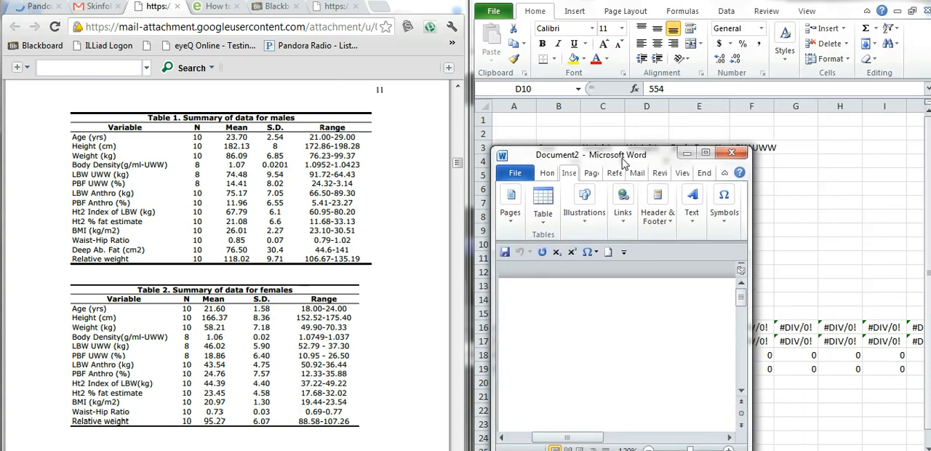
{"action": "left_click_drag", "start_coordinate": [748, 224], "coordinate": [930, 224]}
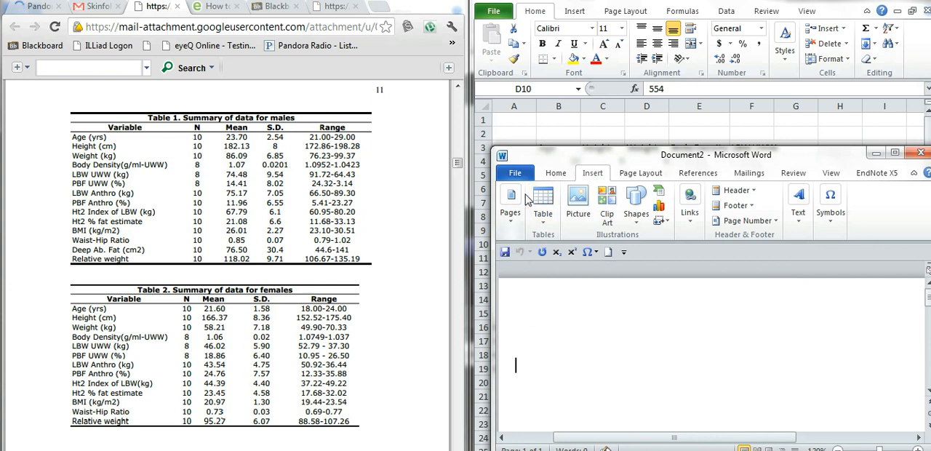
Insert an 8x5 table into the blank document and show the full gallery of table styles
{"action": "left_click", "coordinate": [539, 203]}
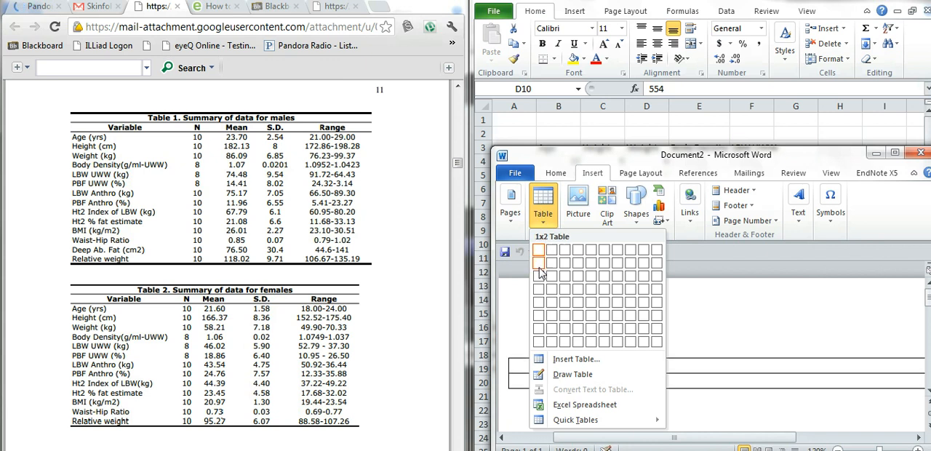
{"action": "left_click", "coordinate": [630, 303]}
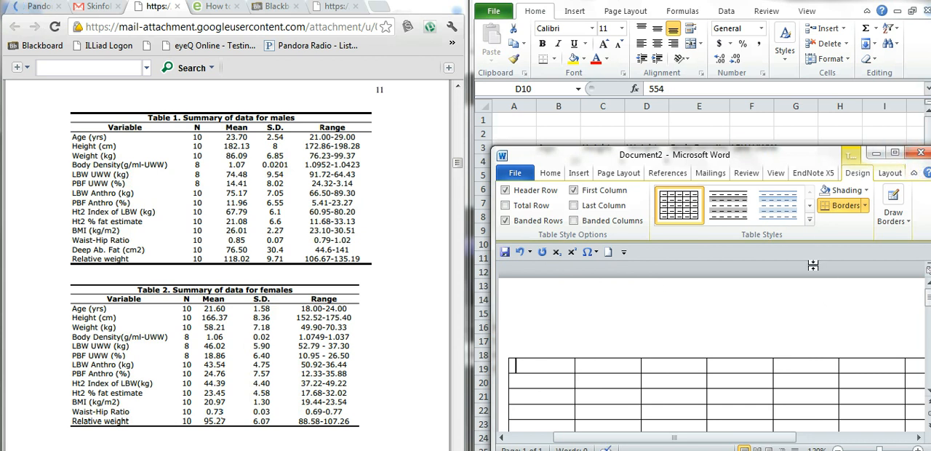
{"action": "left_click", "coordinate": [809, 219]}
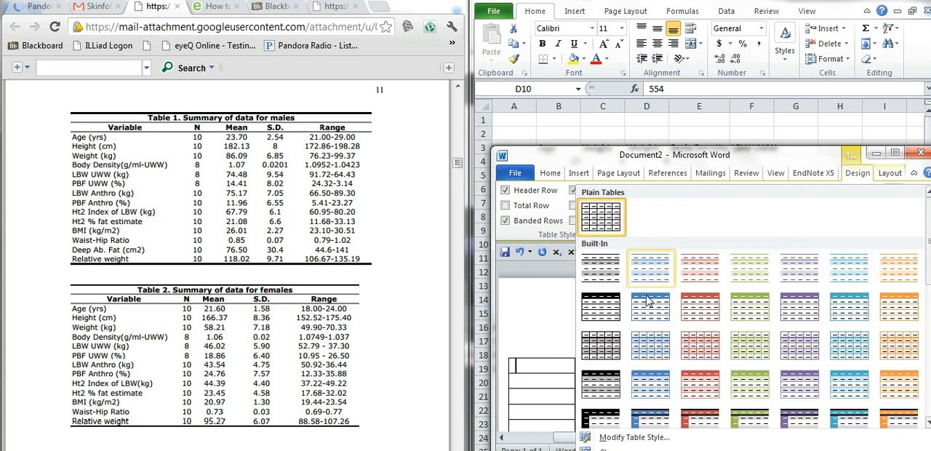